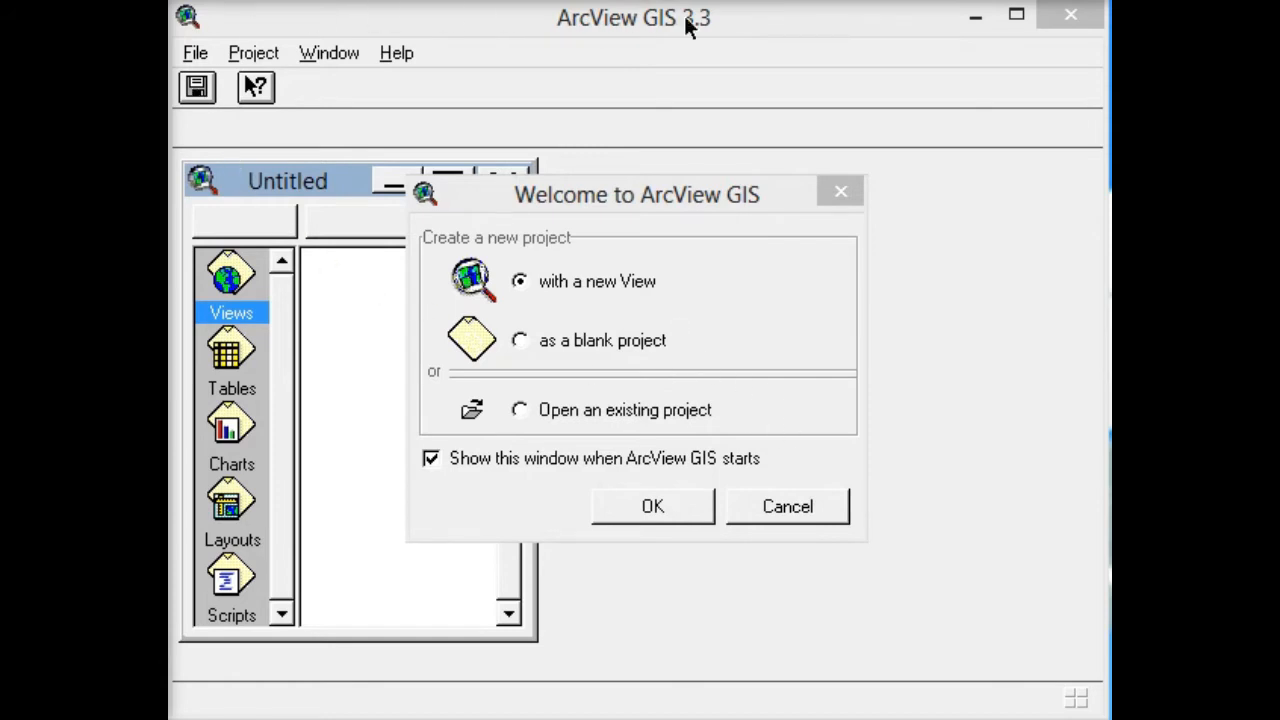
- Create a new project with an empty view, decline adding data, and maximize both the view and the application window
click(656, 507)
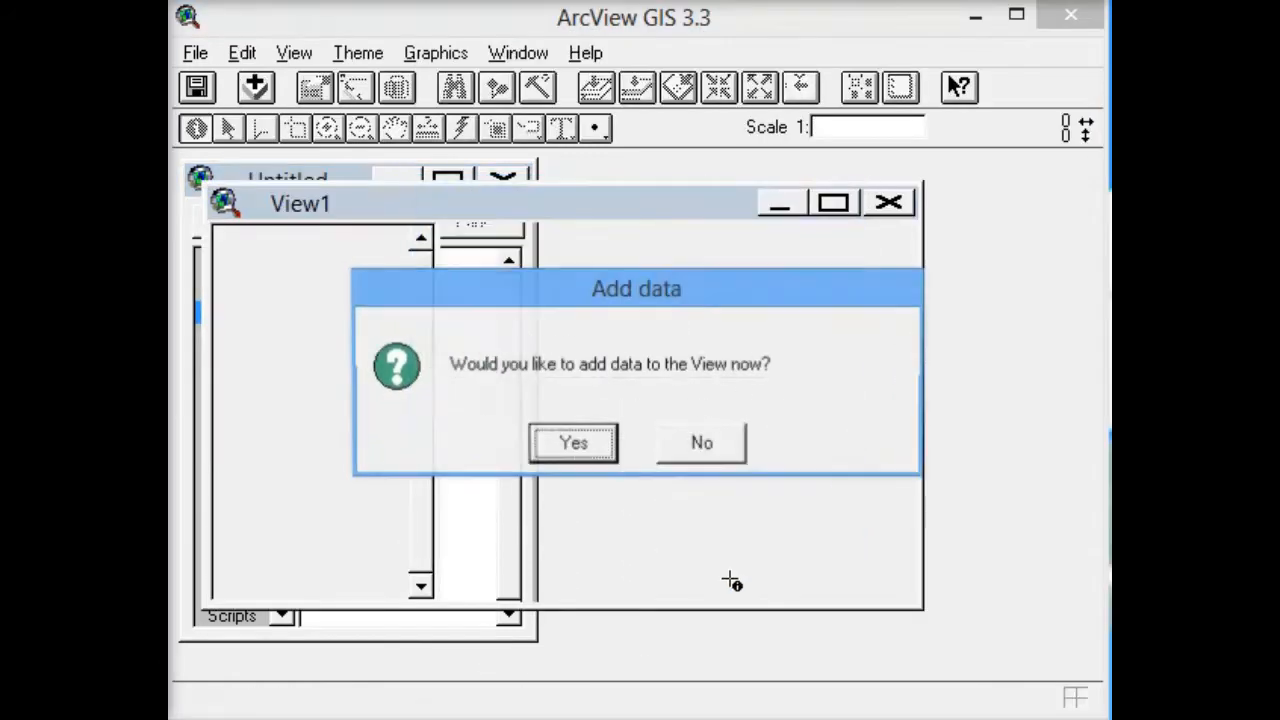
click(705, 445)
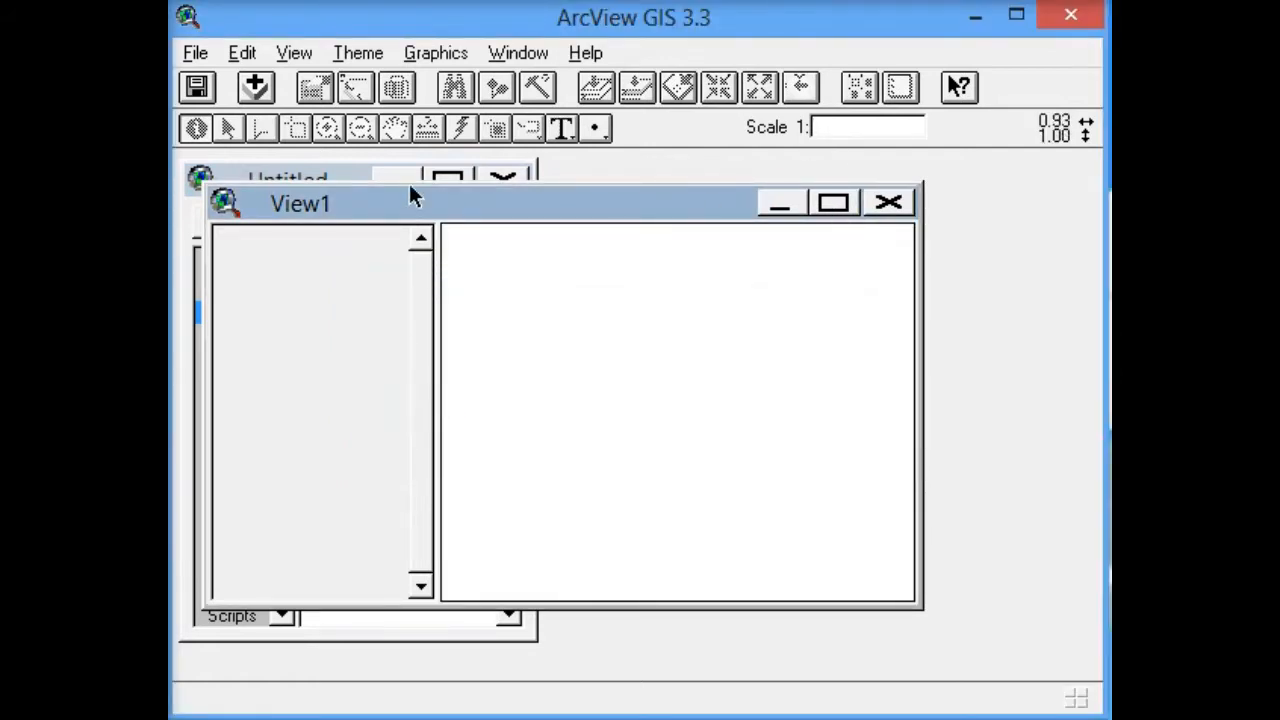
click(837, 204)
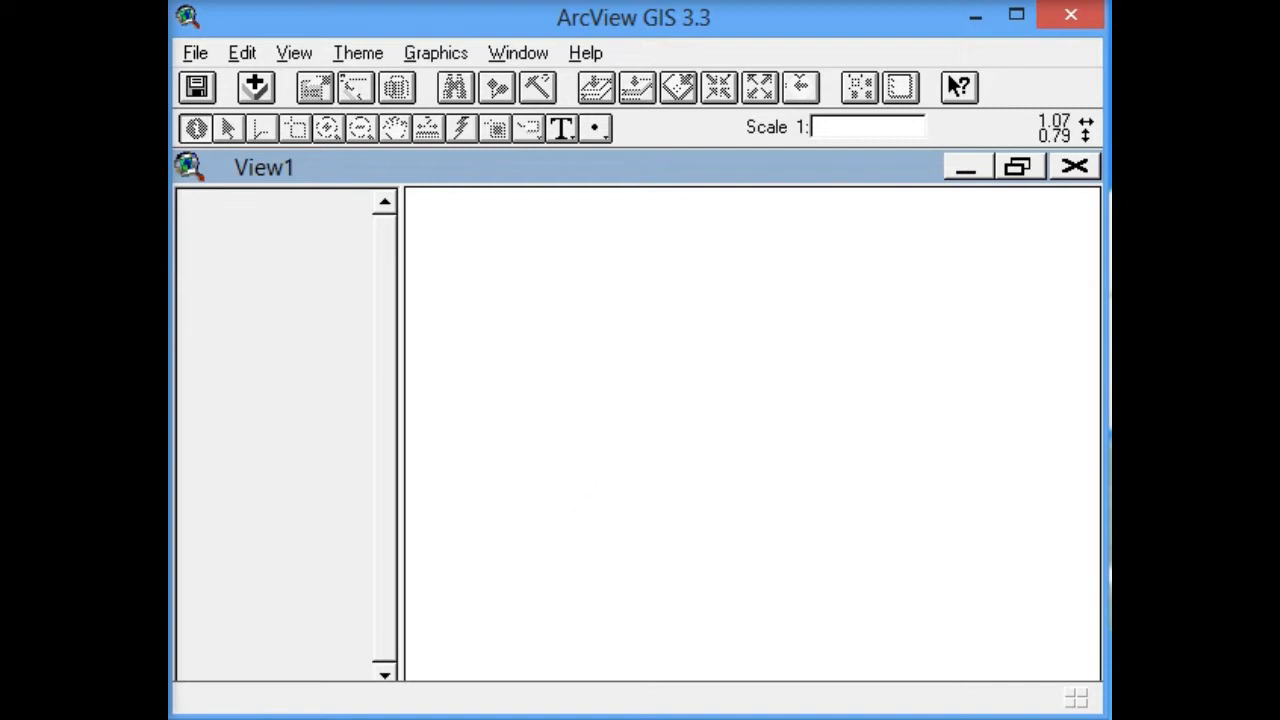
click(1016, 15)
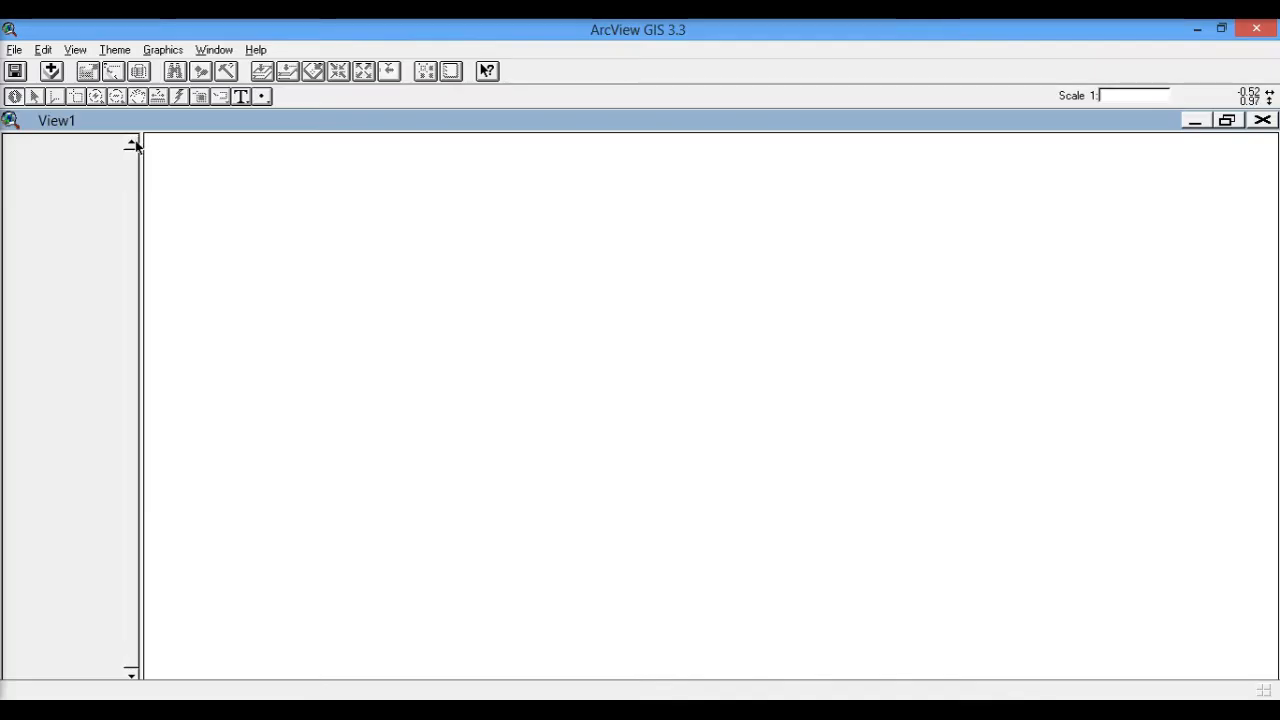
click(52, 72)
click(74, 50)
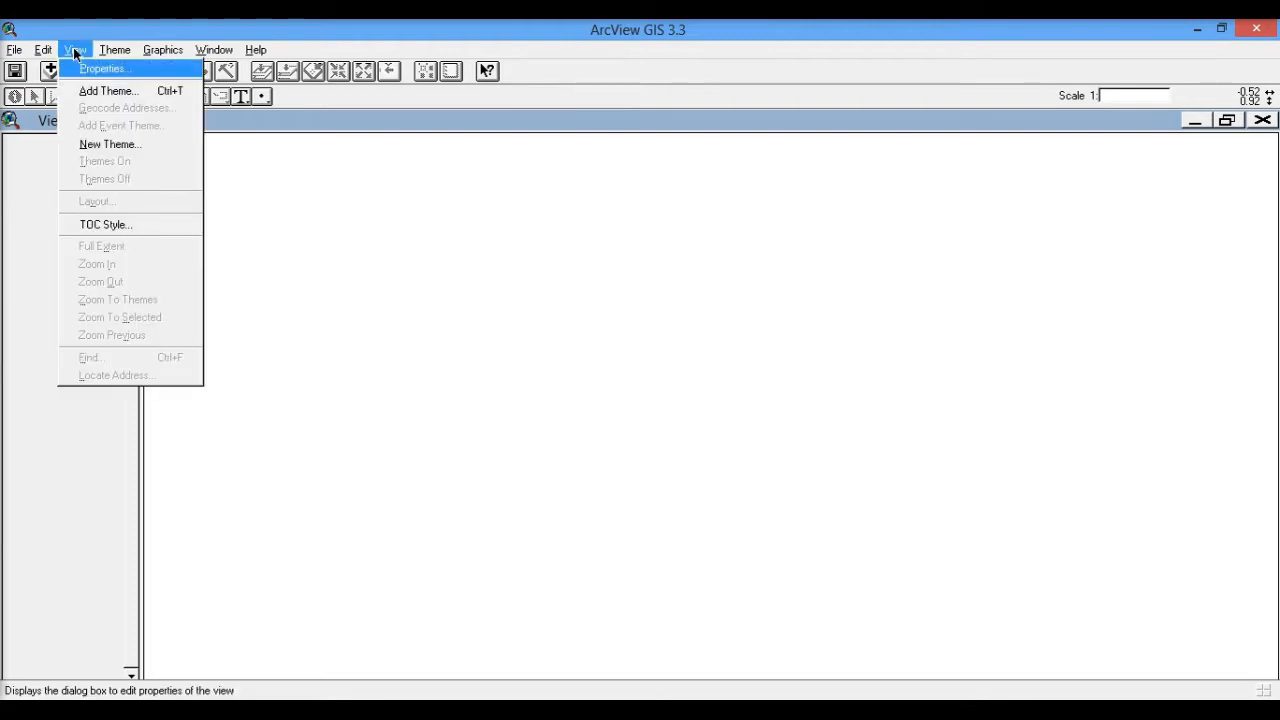
click(150, 146)
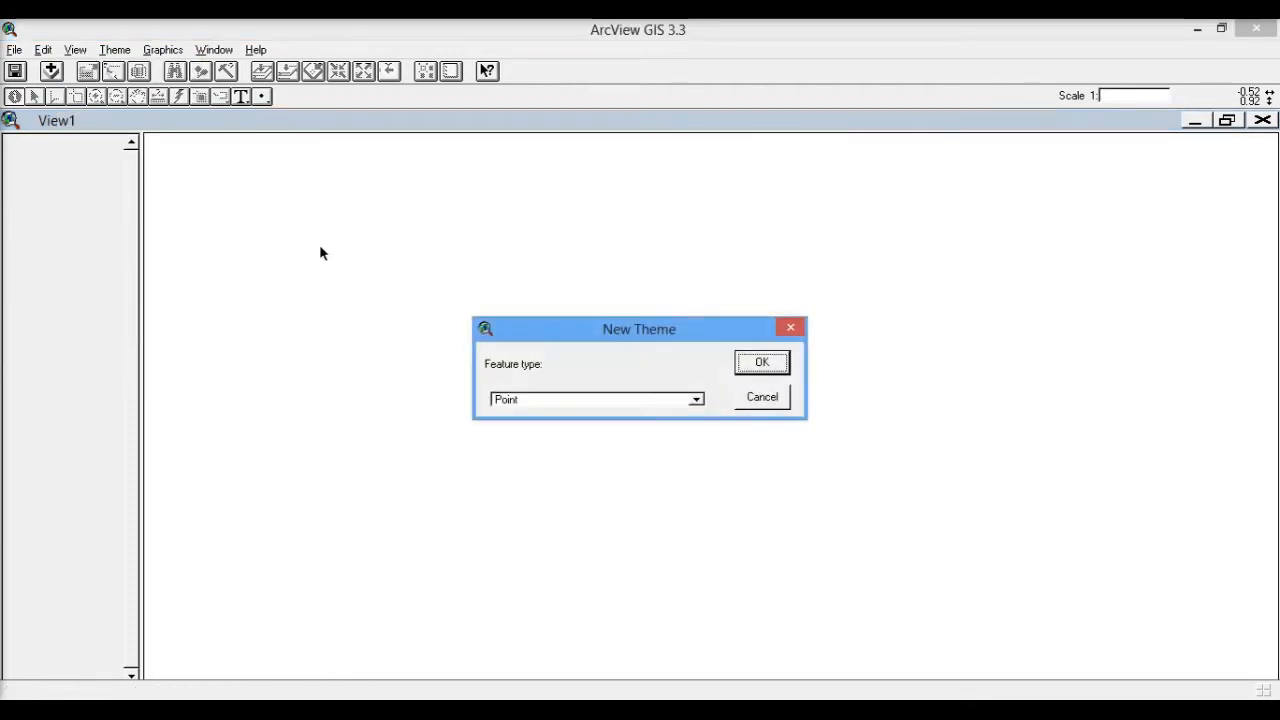
click(695, 400)
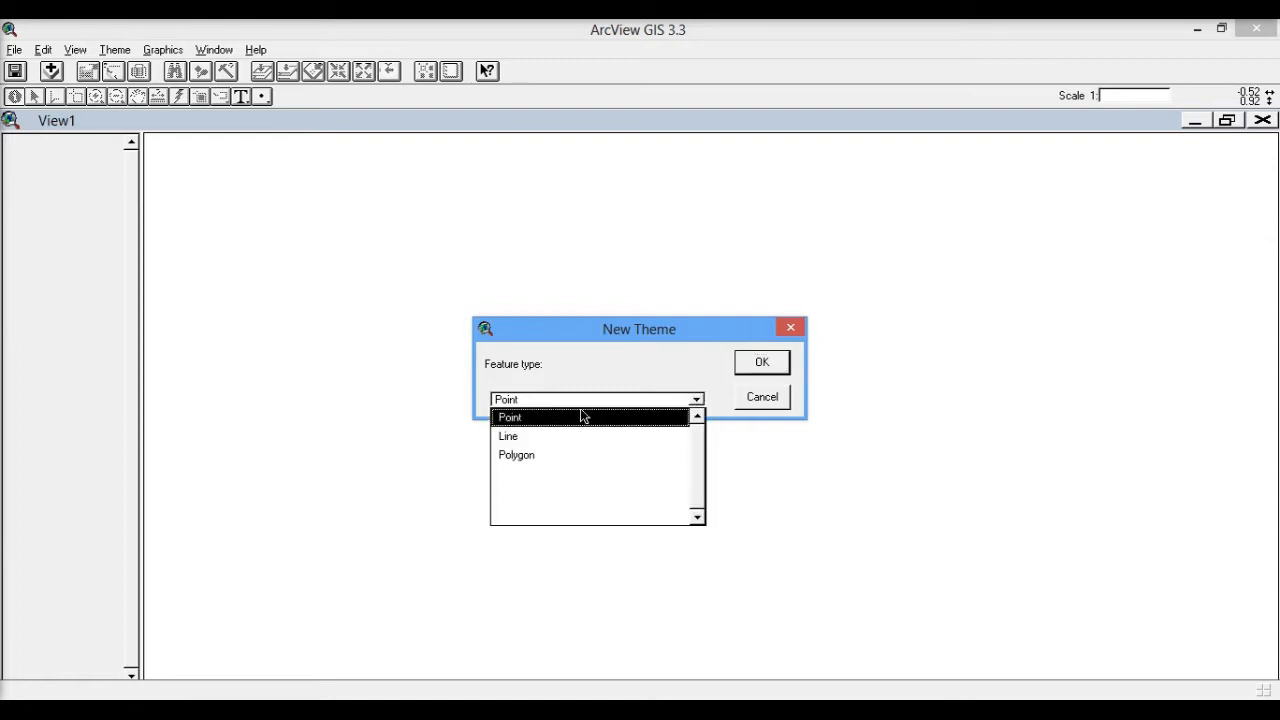
click(777, 401)
click(778, 403)
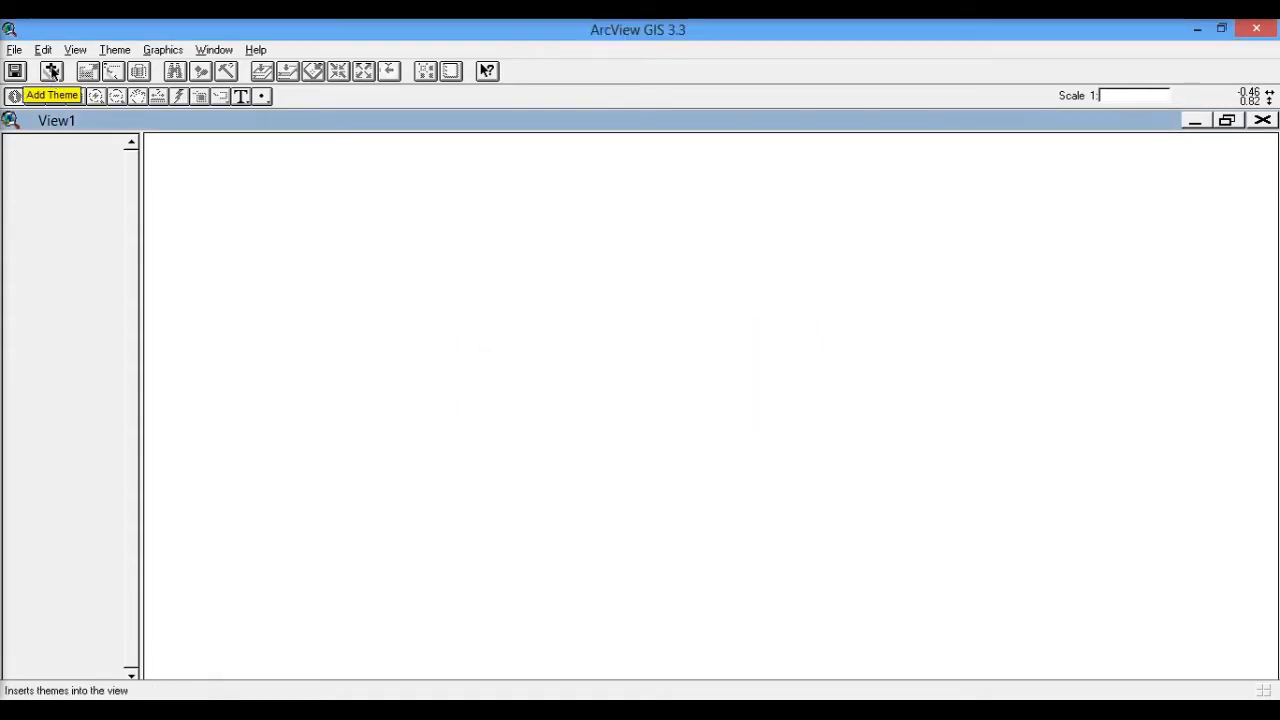
- Start adding a theme and look through the subfolders of c:\esrip\av_gis30\arcview for map data
click(52, 72)
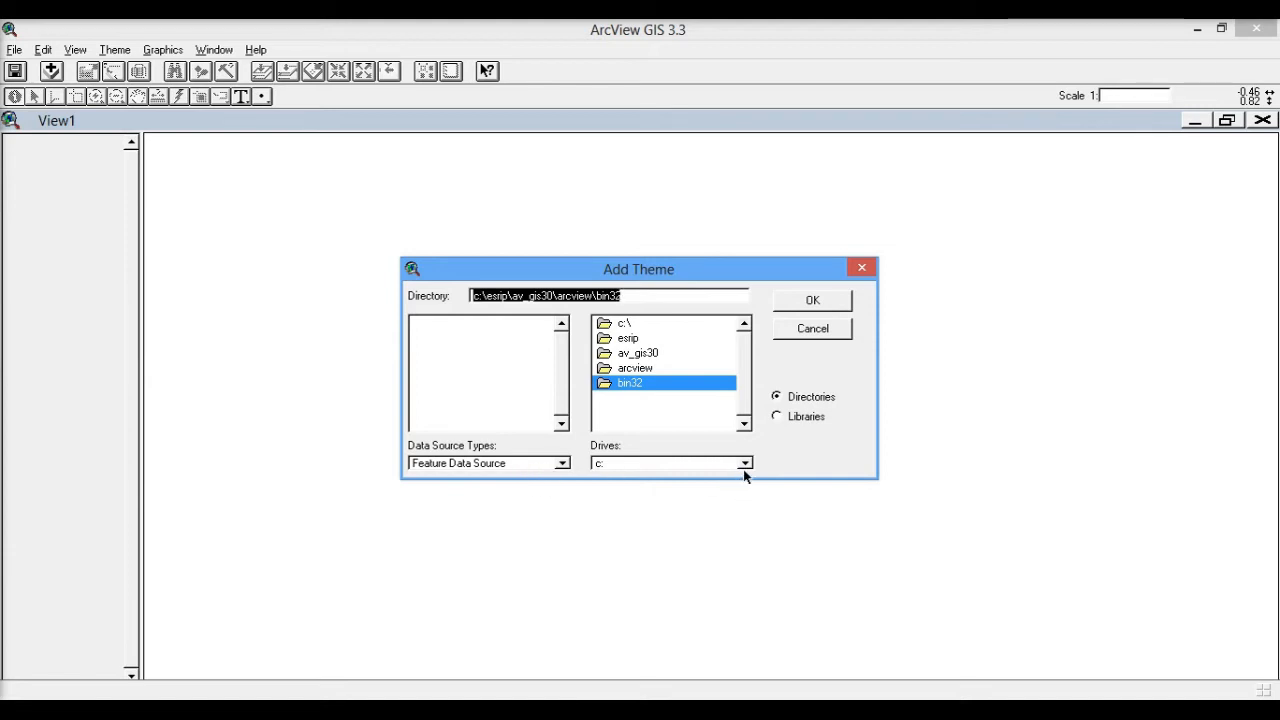
double_click(644, 368)
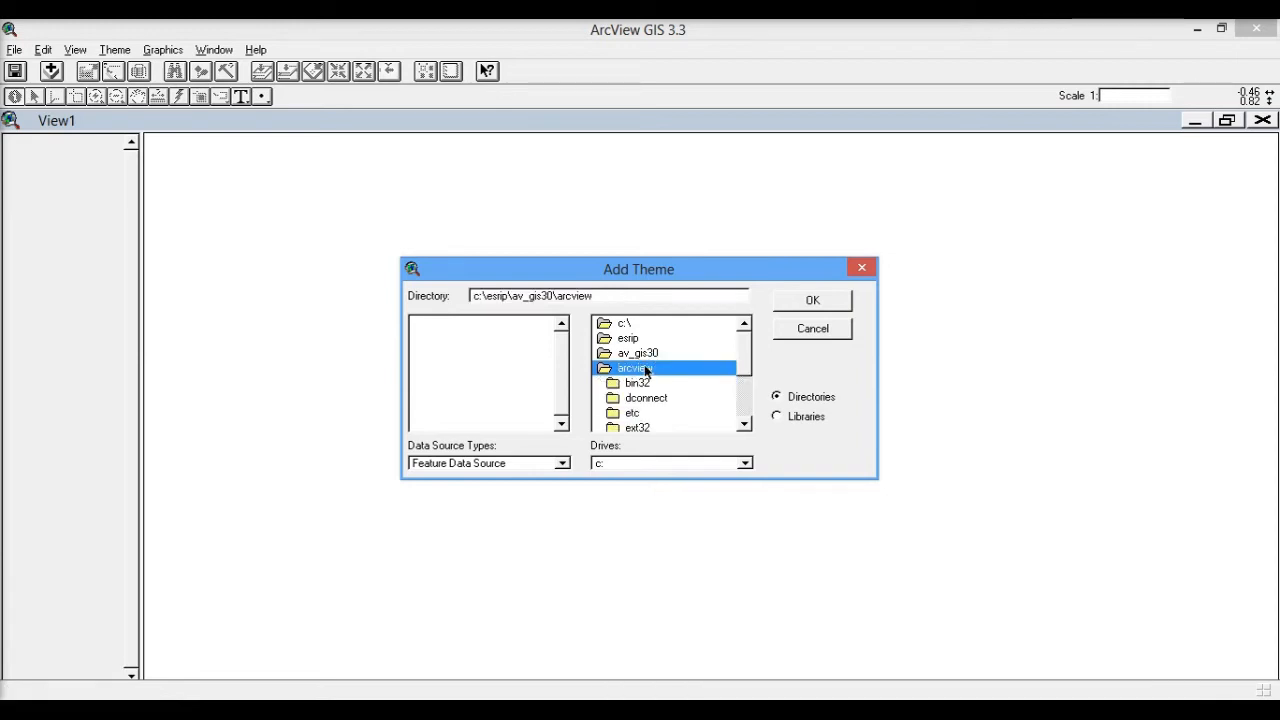
click(743, 428)
click(743, 428)
click(743, 428)
click(743, 428)
click(743, 428)
click(743, 428)
click(743, 428)
click(743, 428)
click(743, 428)
click(743, 428)
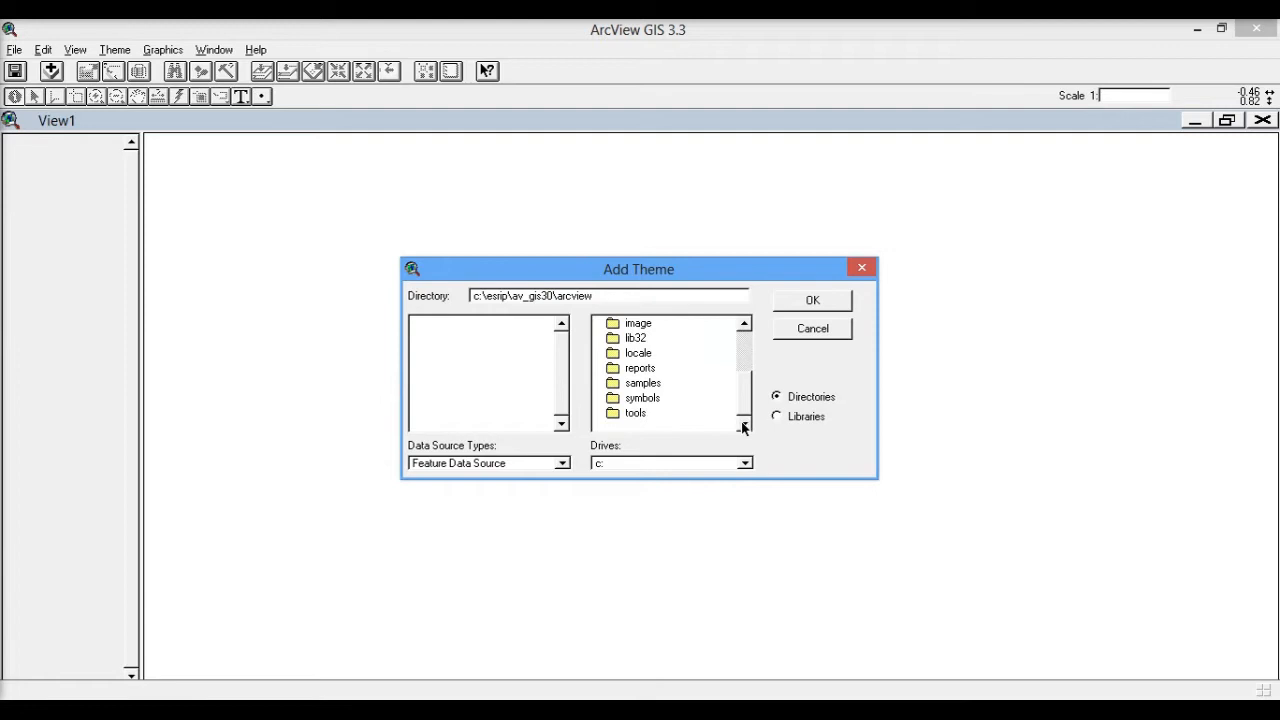
click(744, 324)
click(744, 324)
click(744, 324)
click(744, 324)
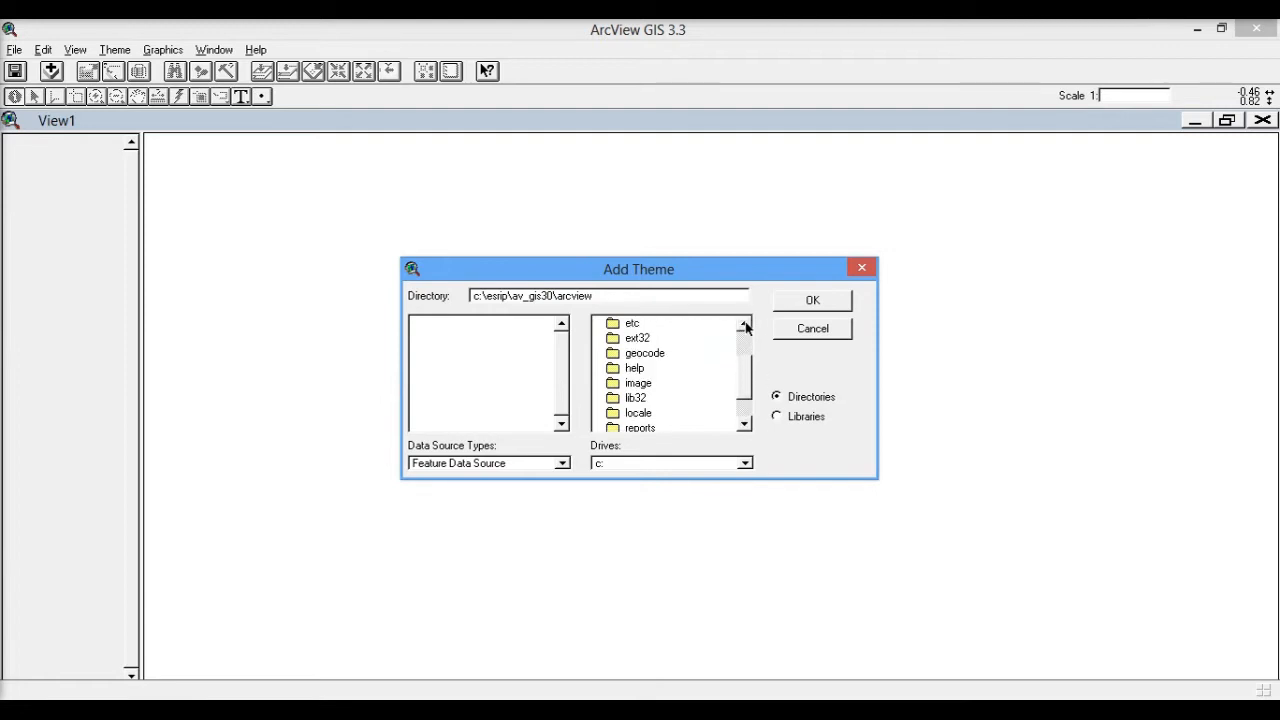
click(744, 324)
click(744, 324)
click(744, 324)
click(744, 324)
click(744, 324)
click(744, 324)
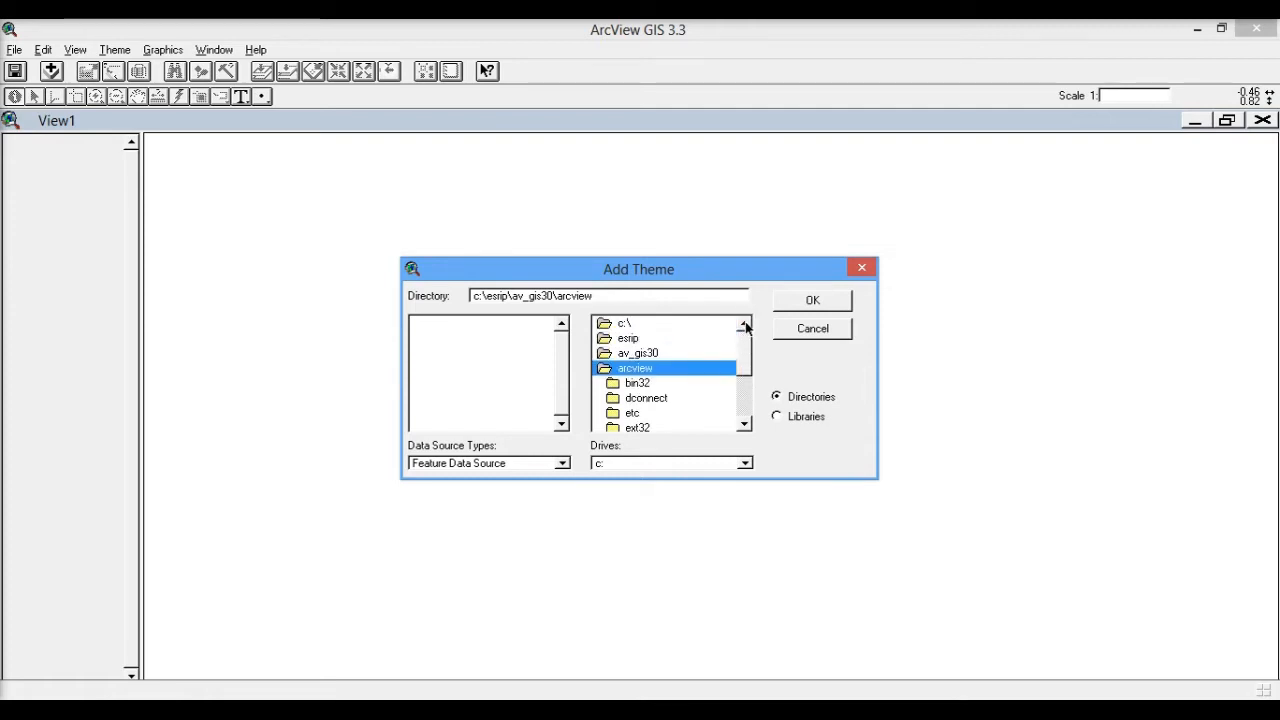
- Add country.shp from c:\esrip\esridata\world to the view and display the theme on the map
click(630, 341)
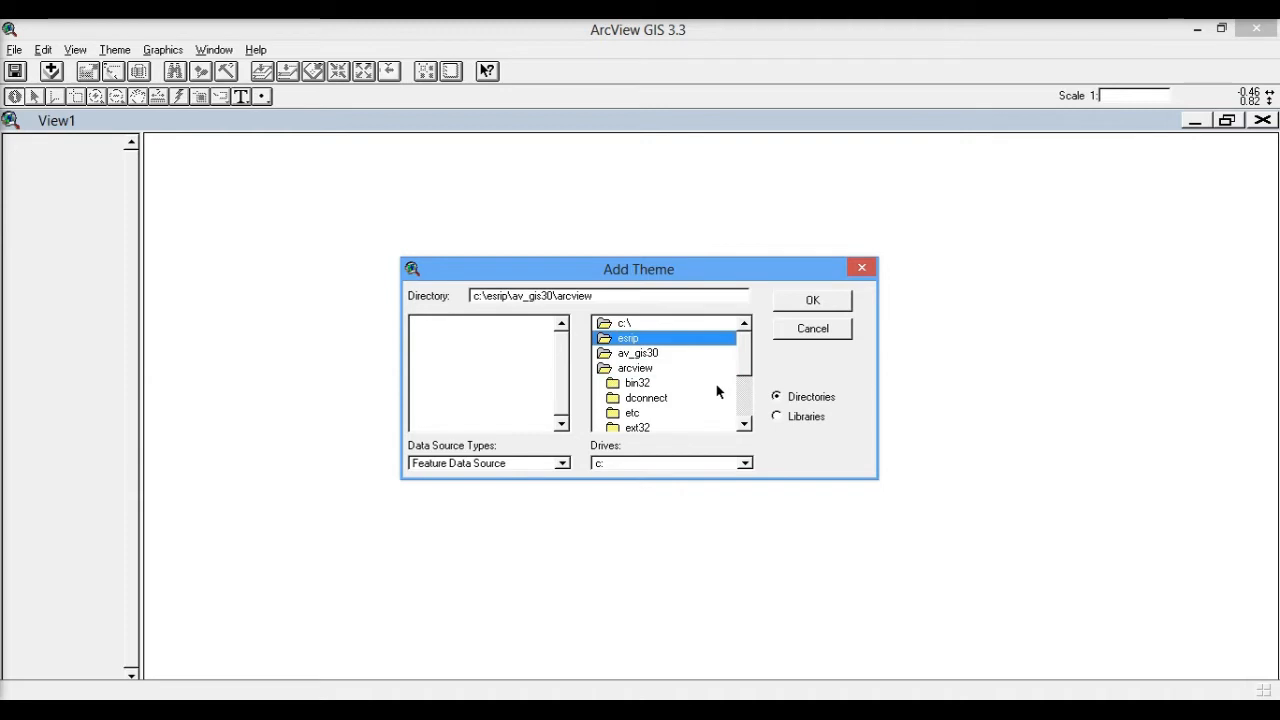
double_click(634, 339)
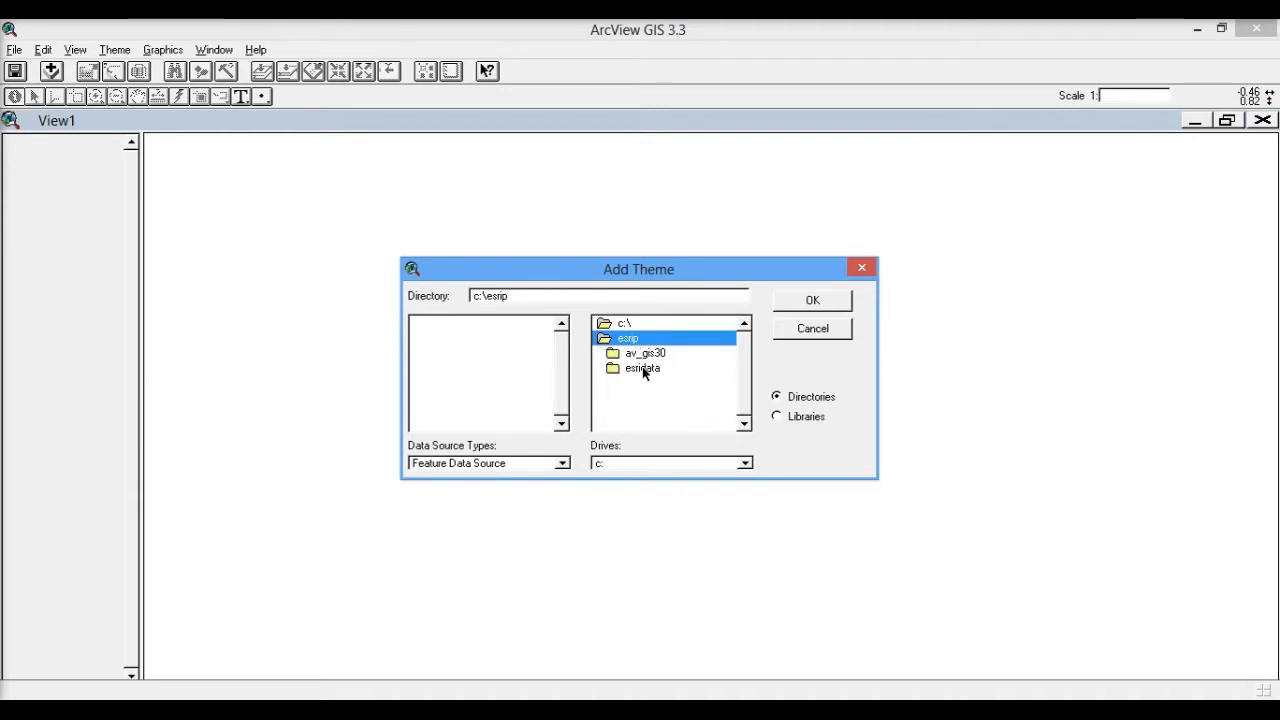
double_click(642, 369)
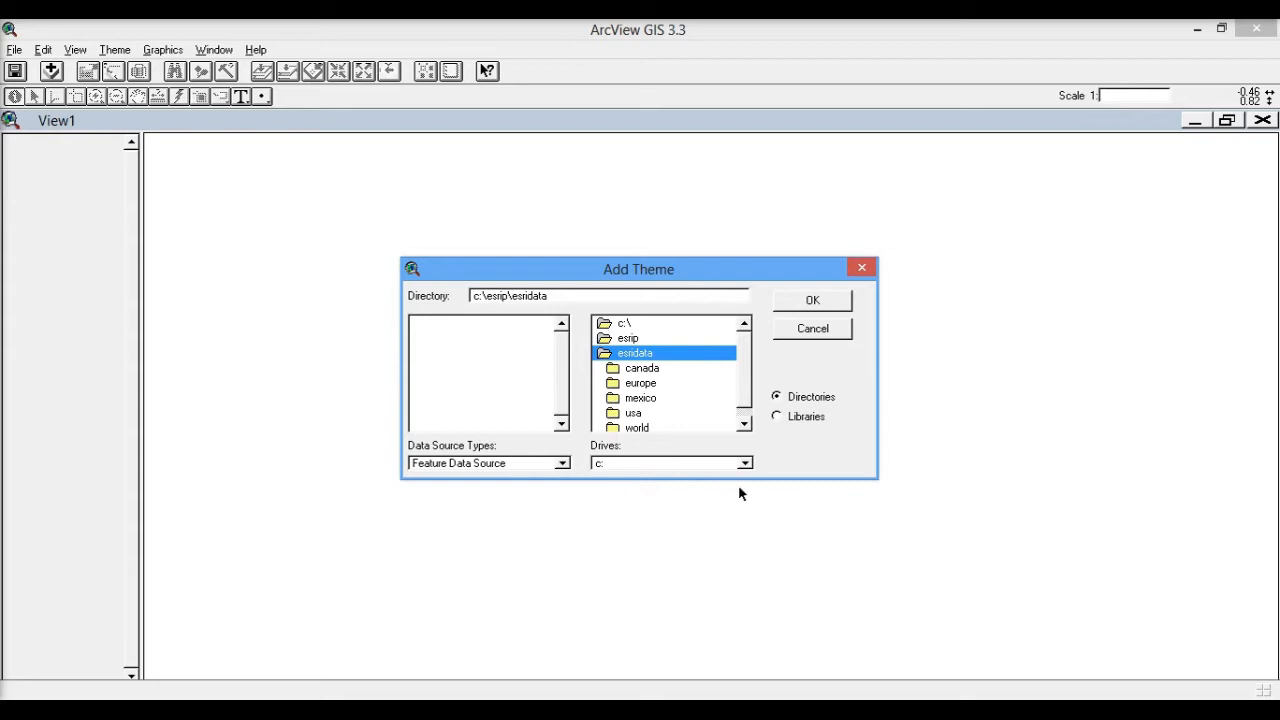
click(743, 426)
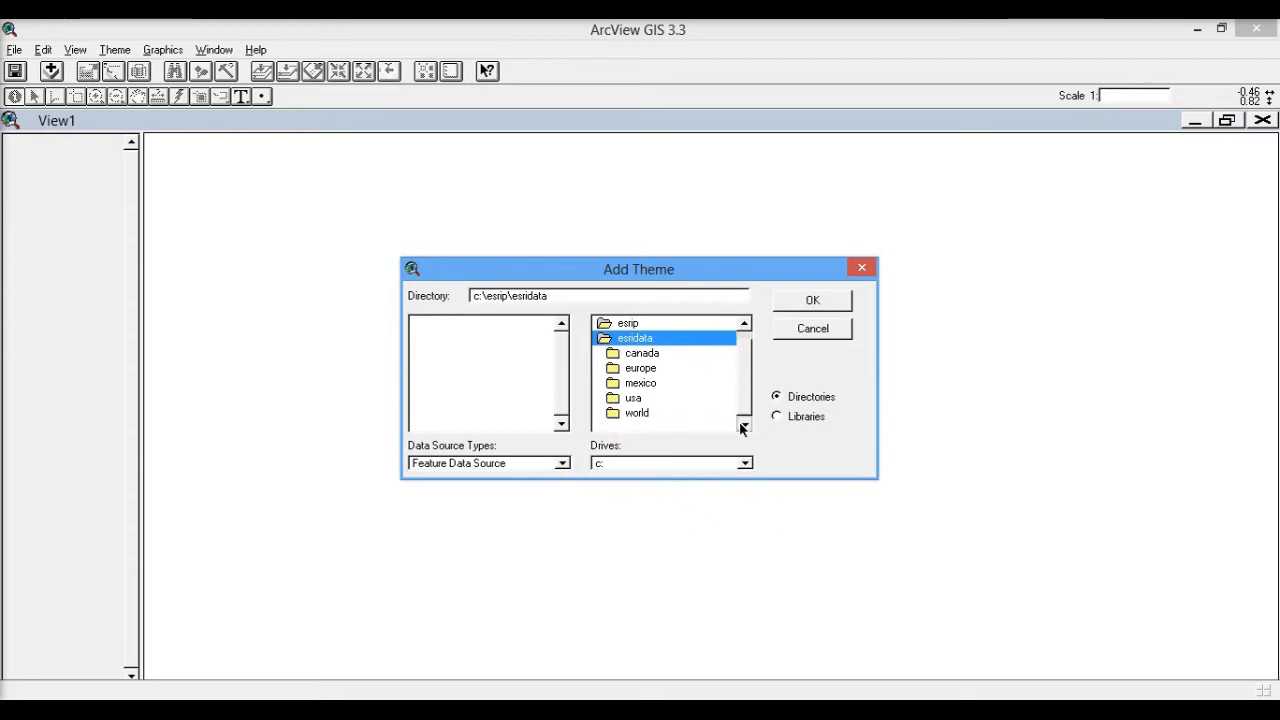
double_click(632, 413)
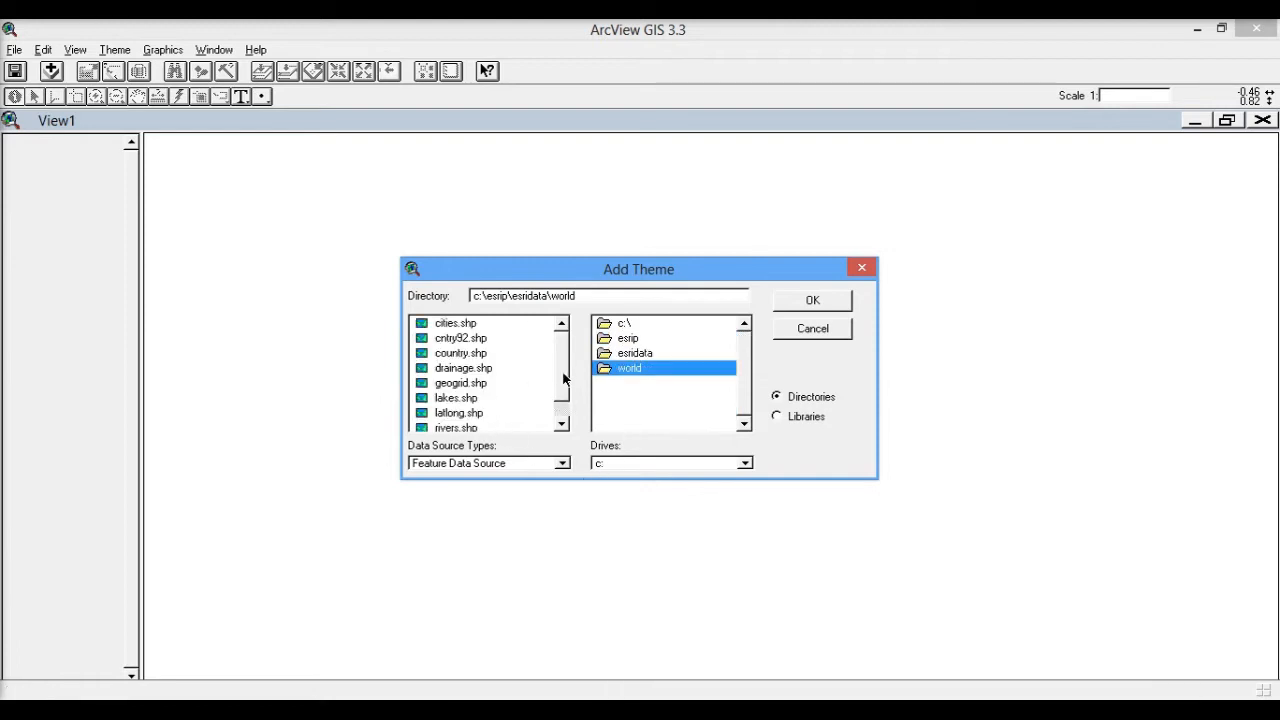
double_click(446, 355)
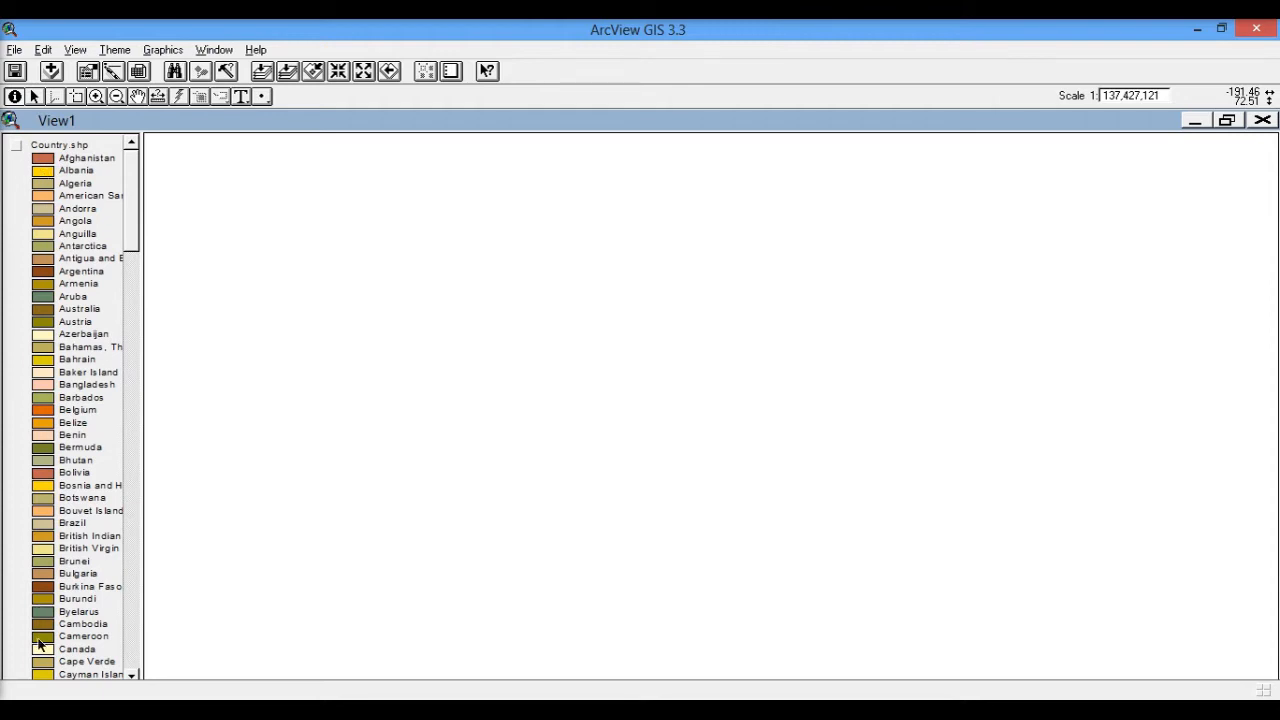
click(16, 145)
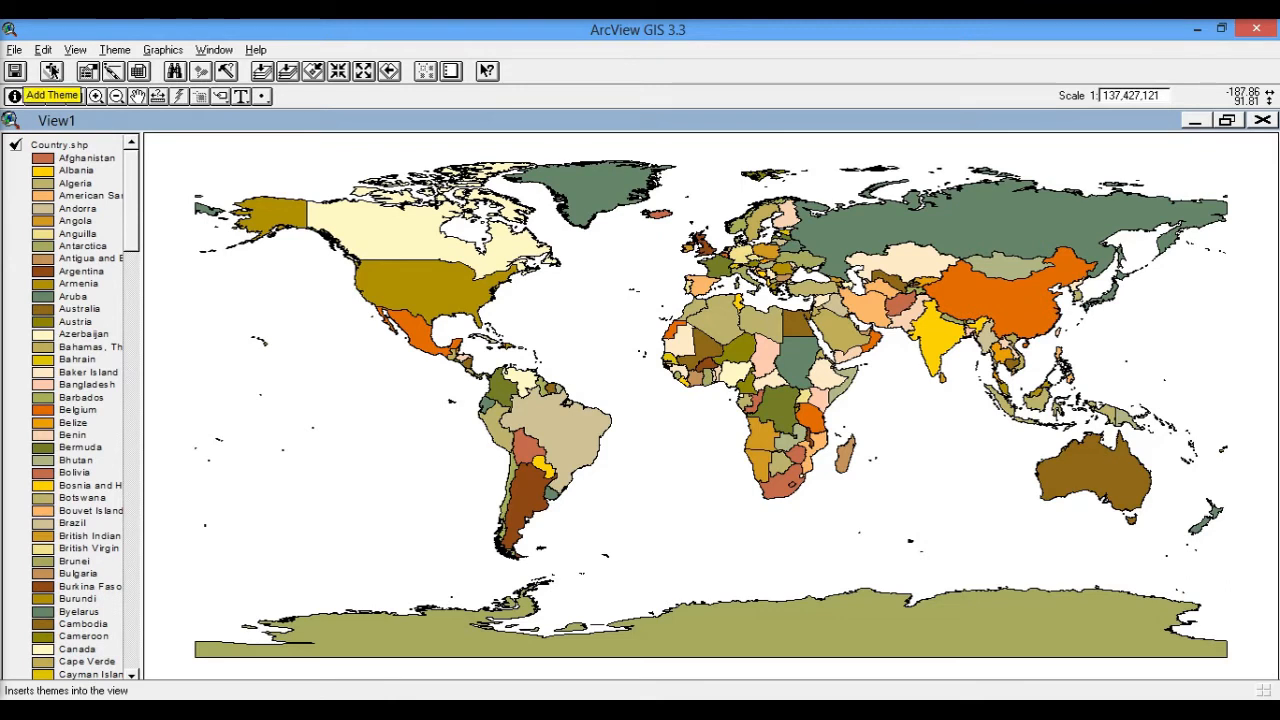
- Add cities.shp from the world folder as a theme and display its points on the map
click(51, 71)
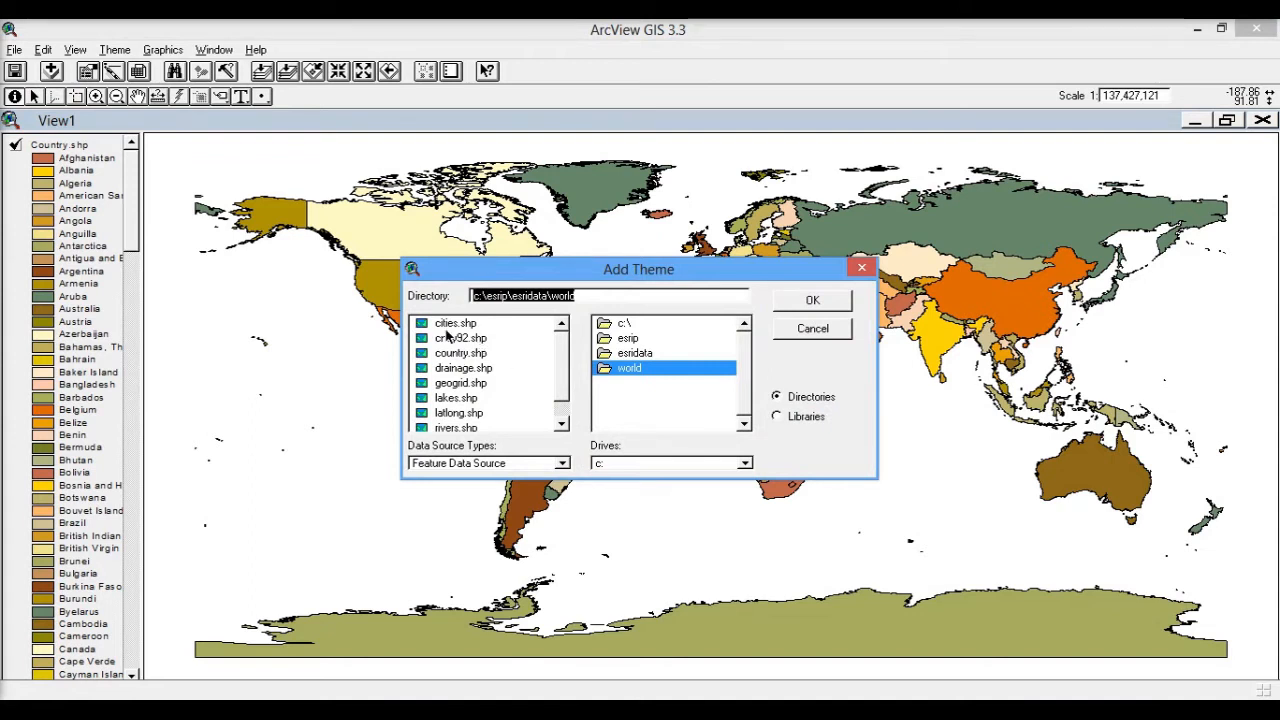
click(447, 327)
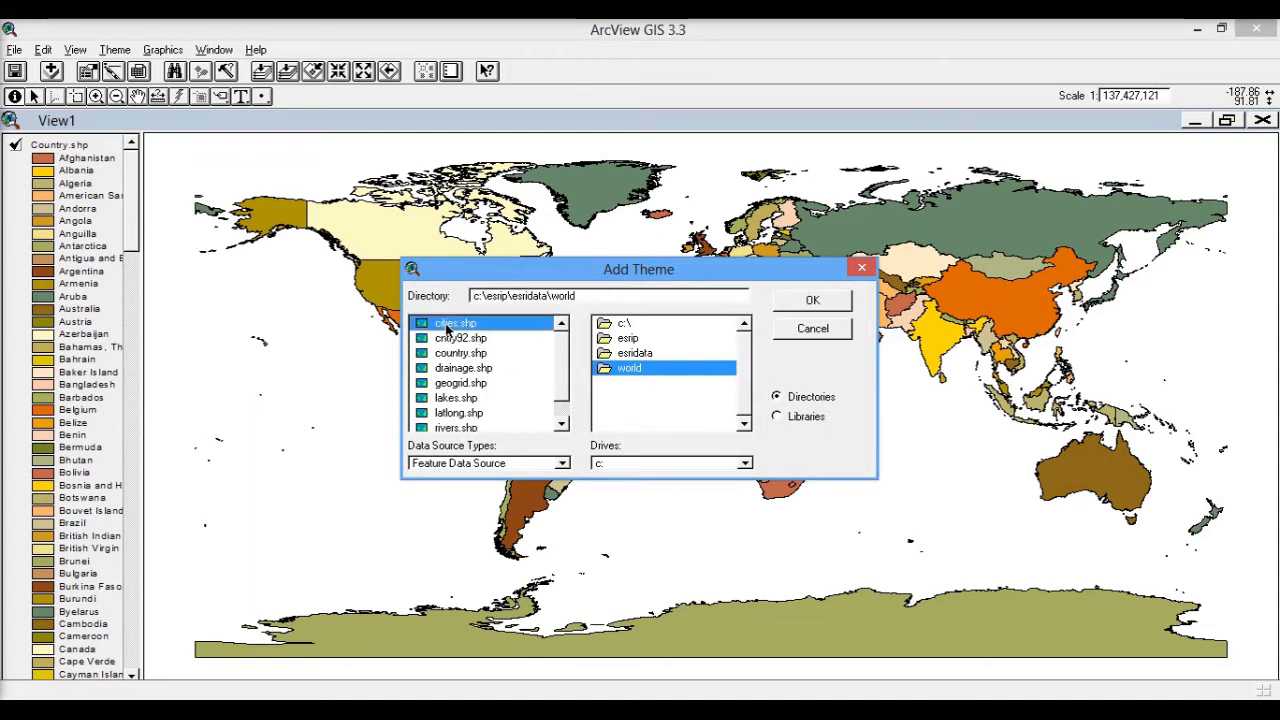
double_click(447, 327)
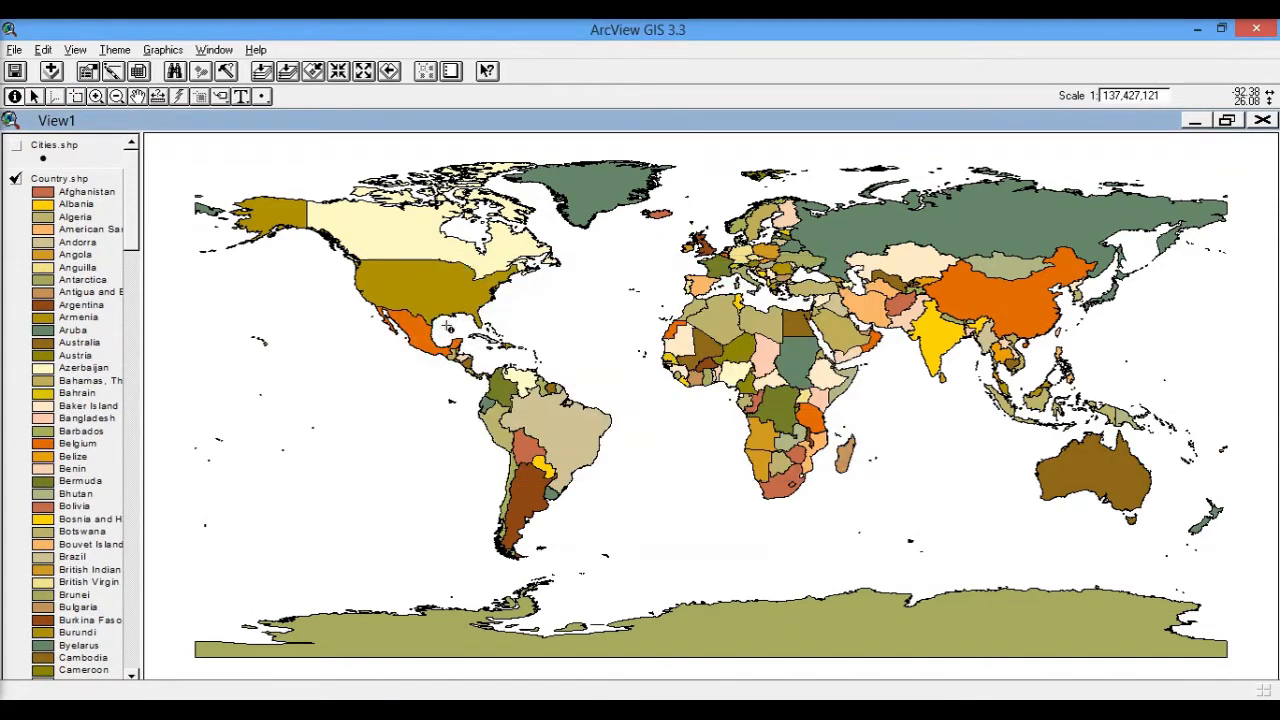
click(16, 148)
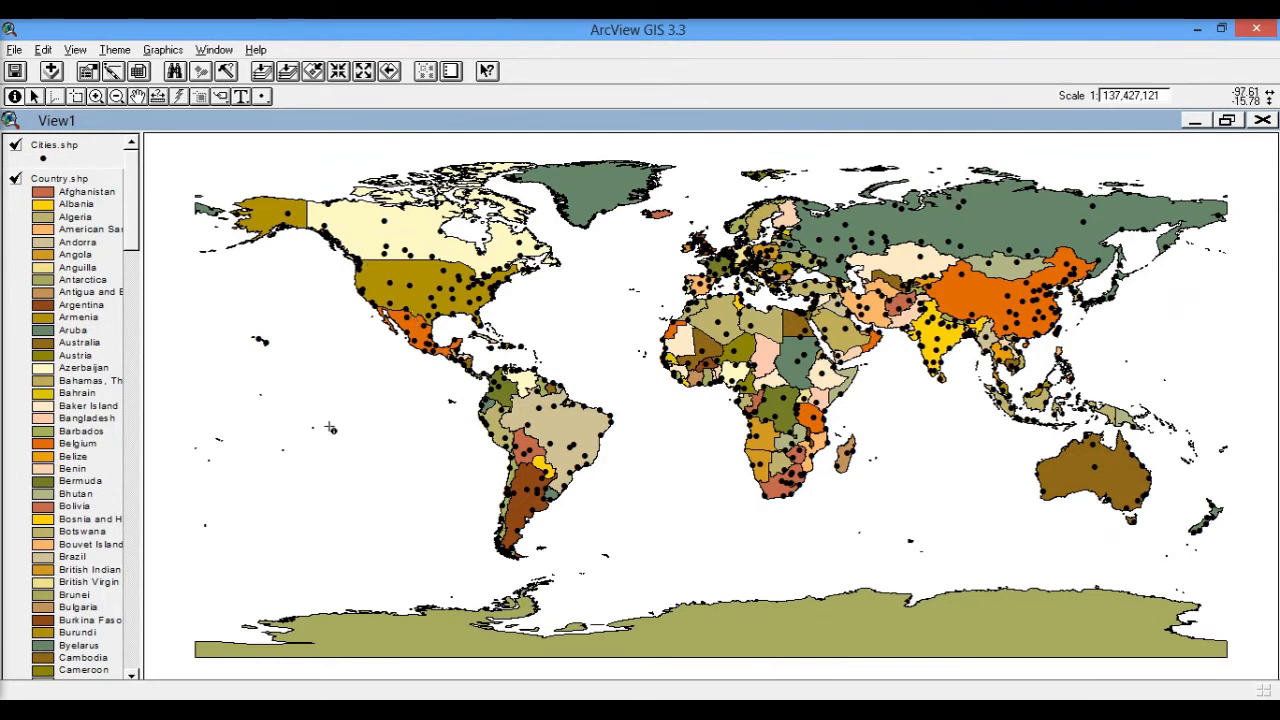
- Add rivers.shp from the world folder as a theme and display its lines on the map
click(51, 70)
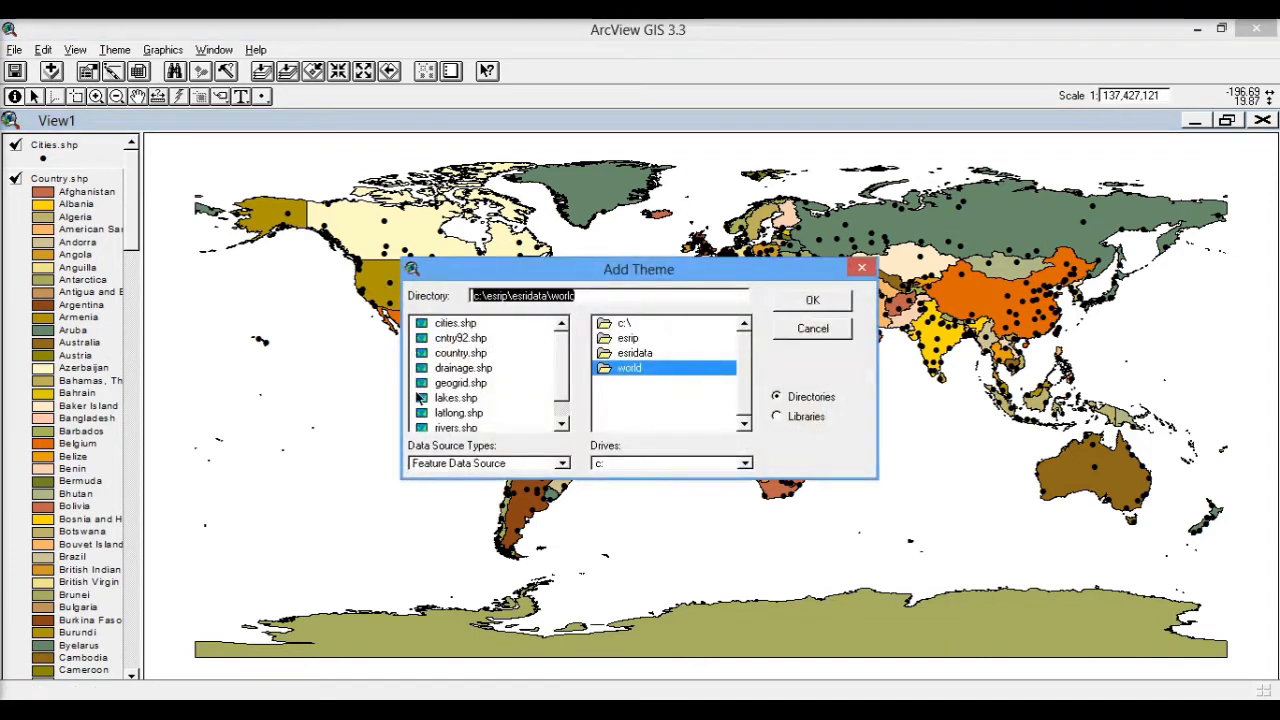
click(561, 426)
click(561, 426)
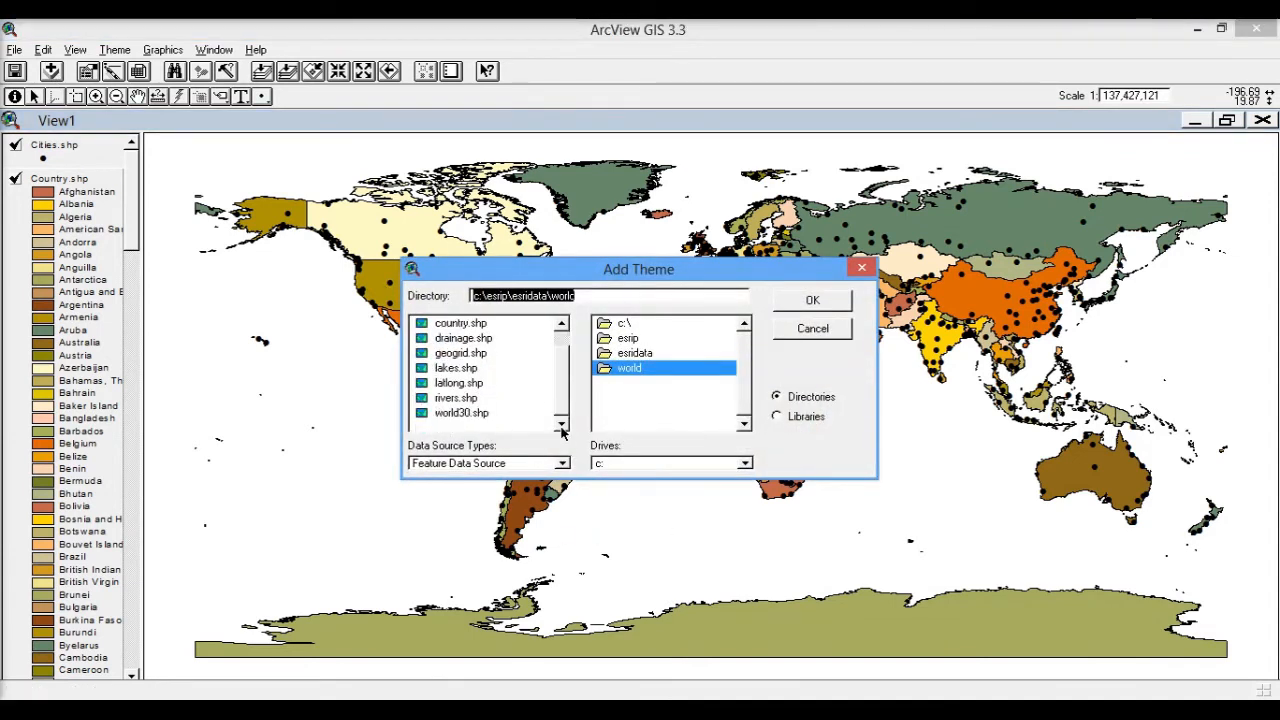
double_click(450, 400)
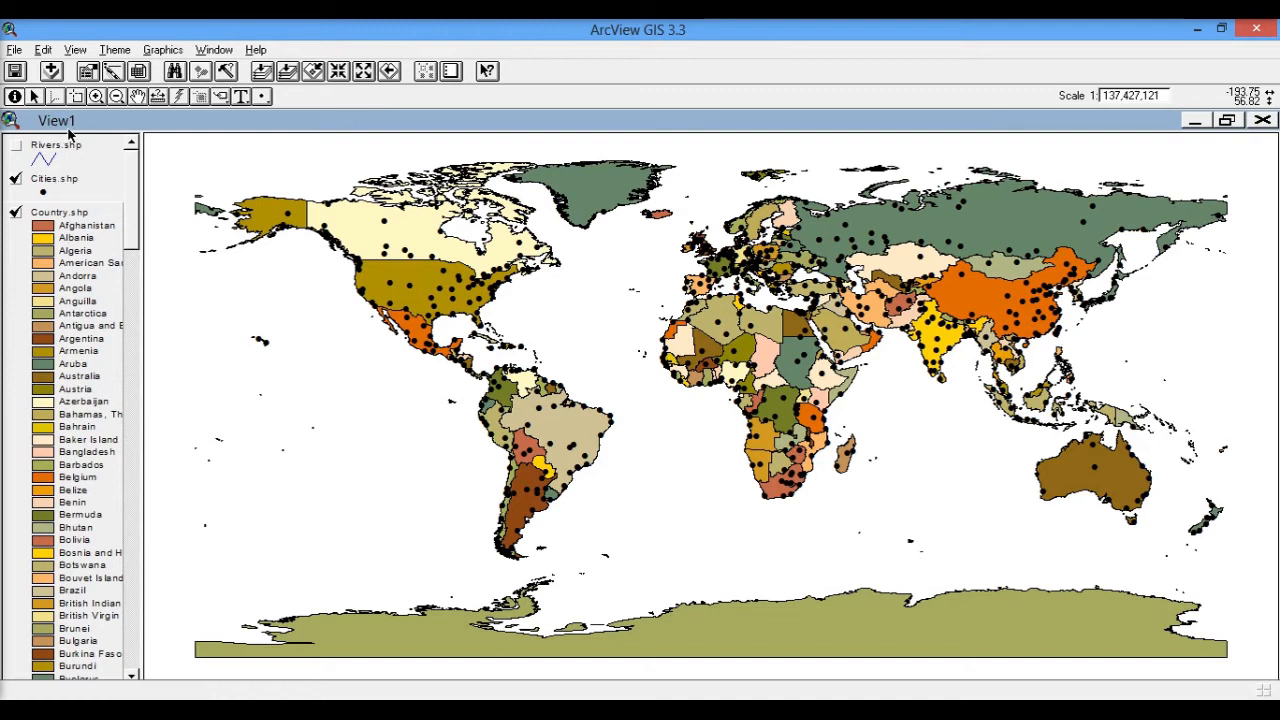
click(16, 148)
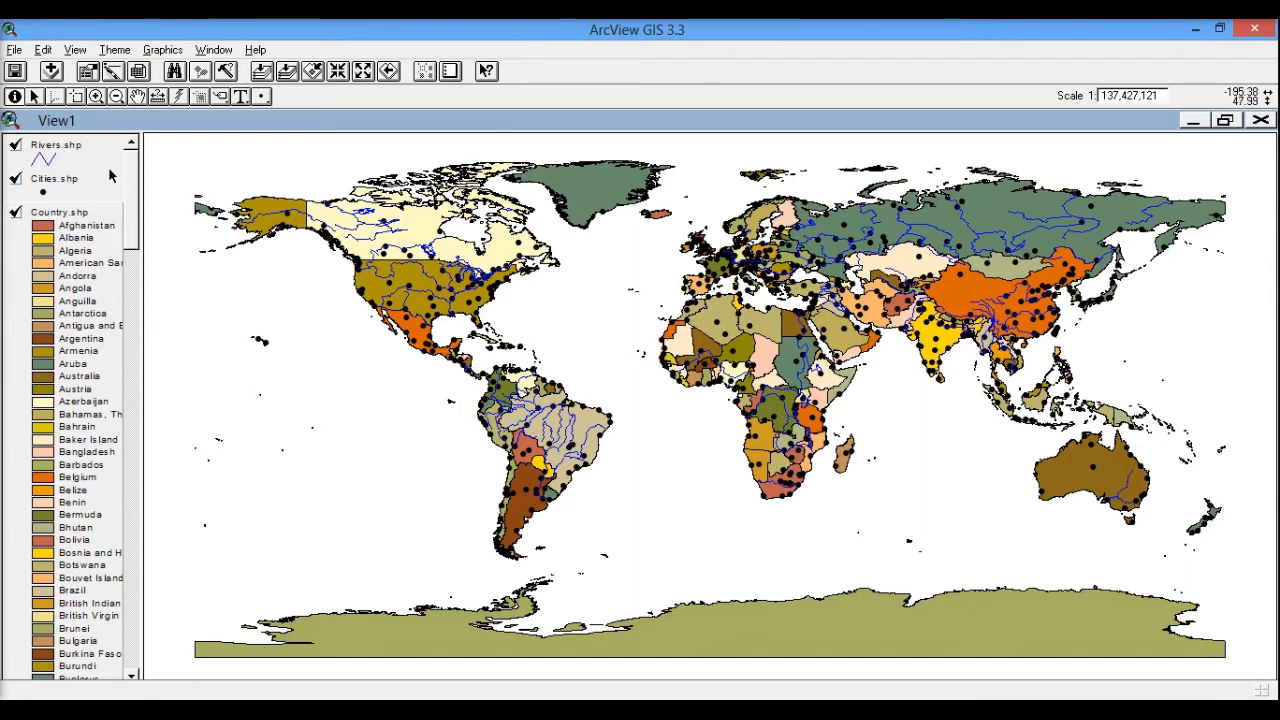
- Zoom in on Indonesia until the archipelago from Sumatra to western New Guinea fills the view
click(95, 99)
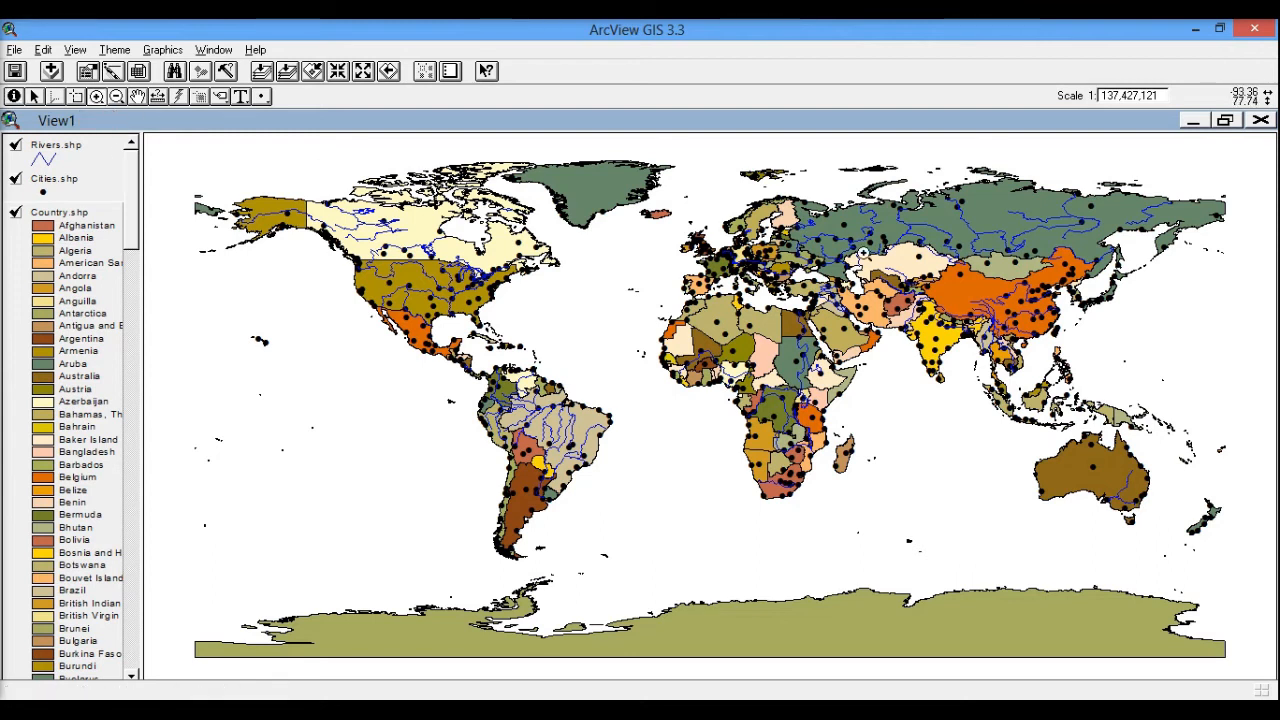
drag(980, 352, 1145, 443)
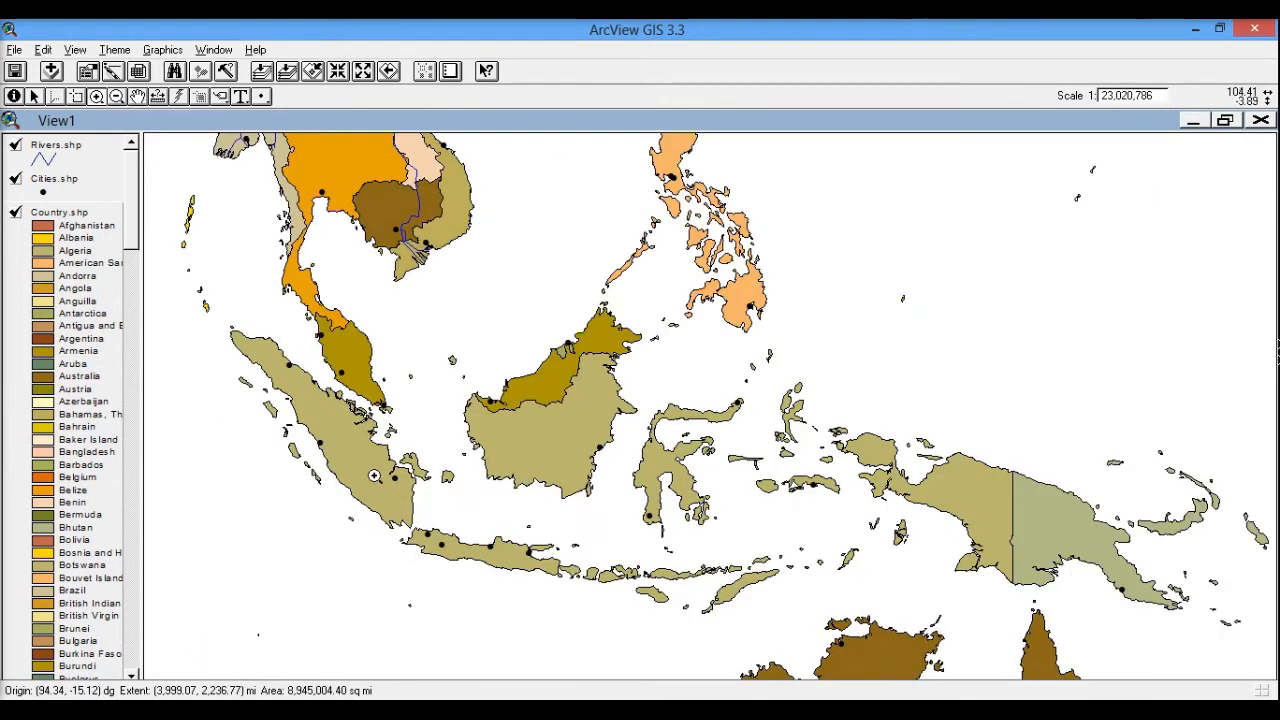
drag(209, 293, 1012, 652)
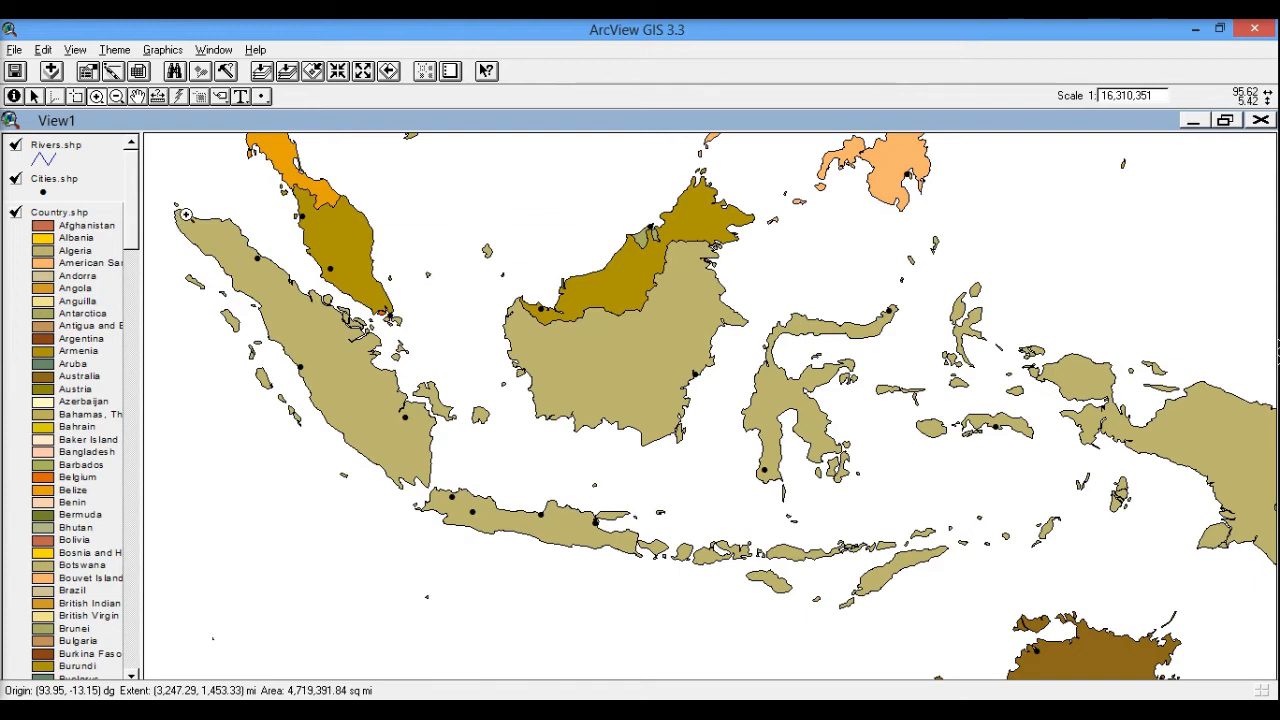
- Zoom out from Indonesia until Africa, Asia and Australia are all within the view
click(117, 97)
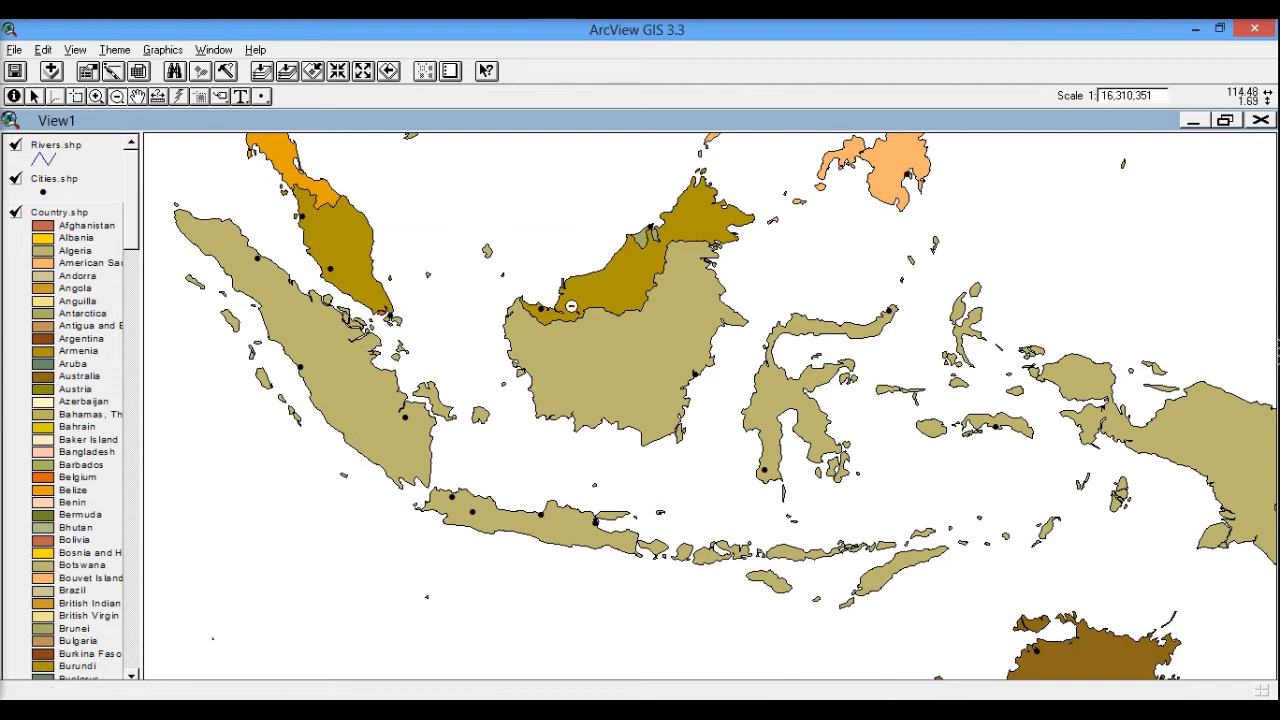
drag(387, 225, 1052, 636)
drag(403, 260, 1006, 580)
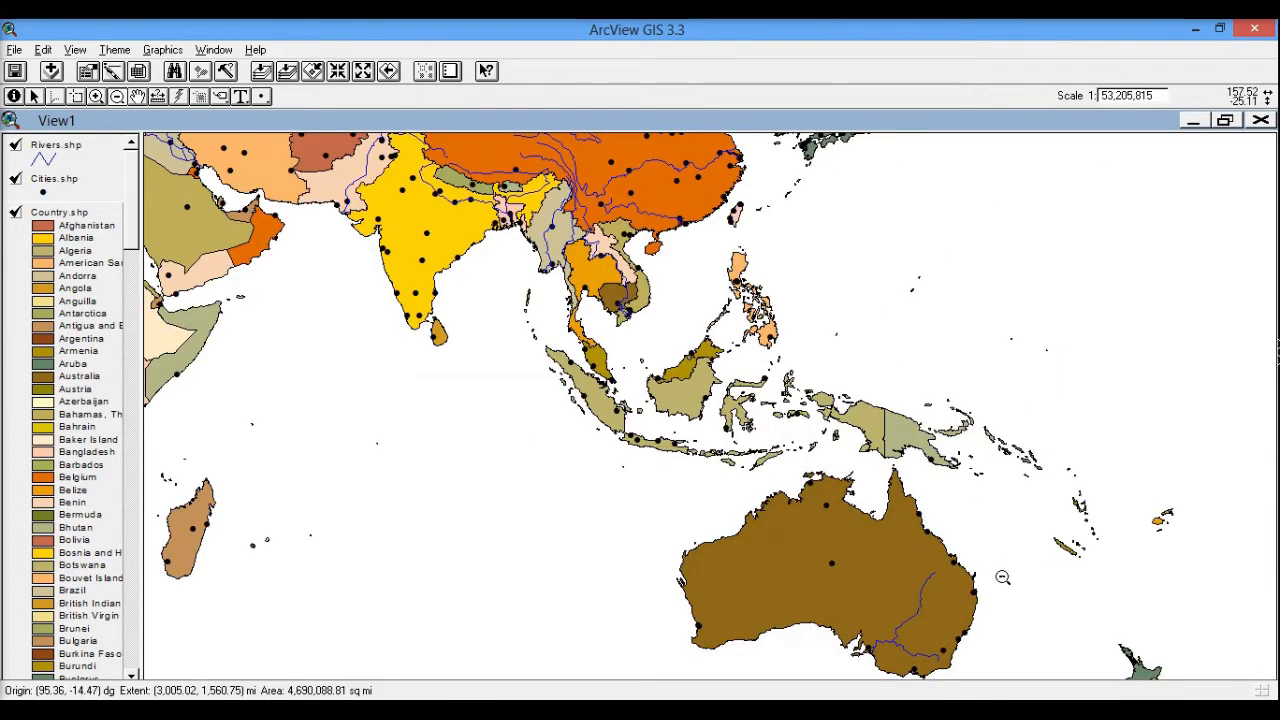
drag(465, 247, 1007, 580)
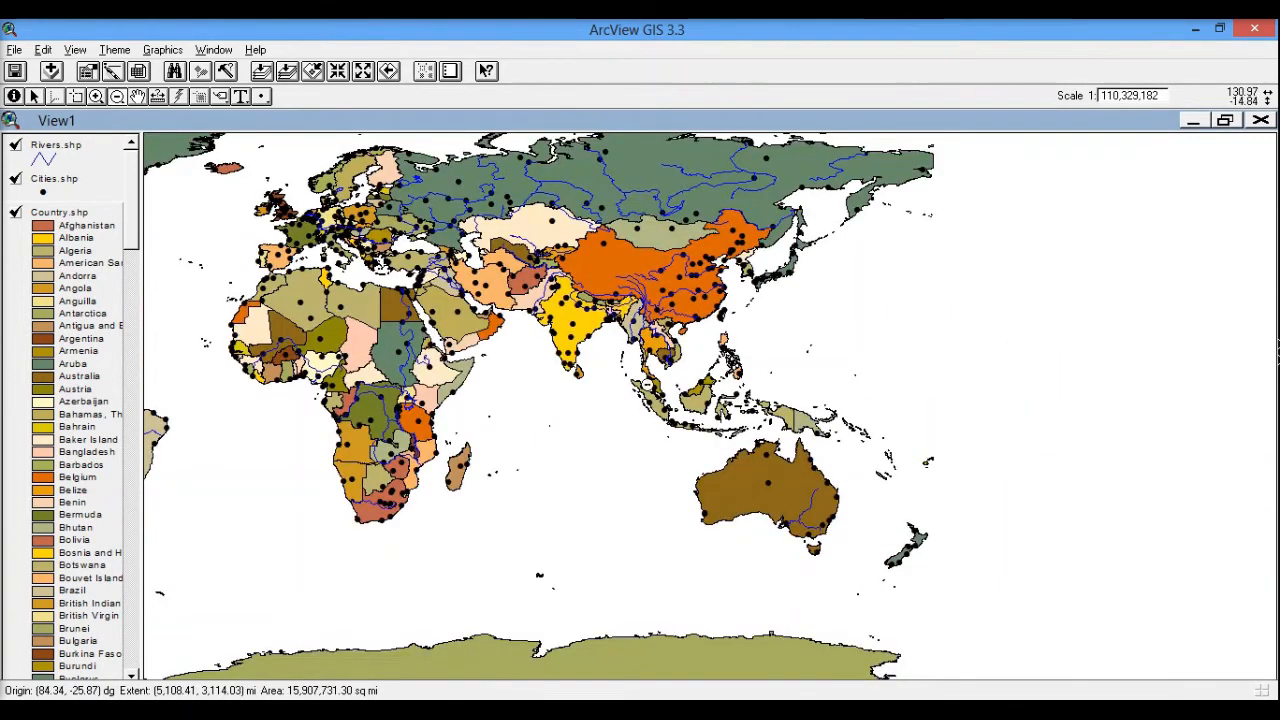
- Zoom in on the Indonesian archipelago, framing the islands from Sumatra to New Guinea in the view
click(96, 96)
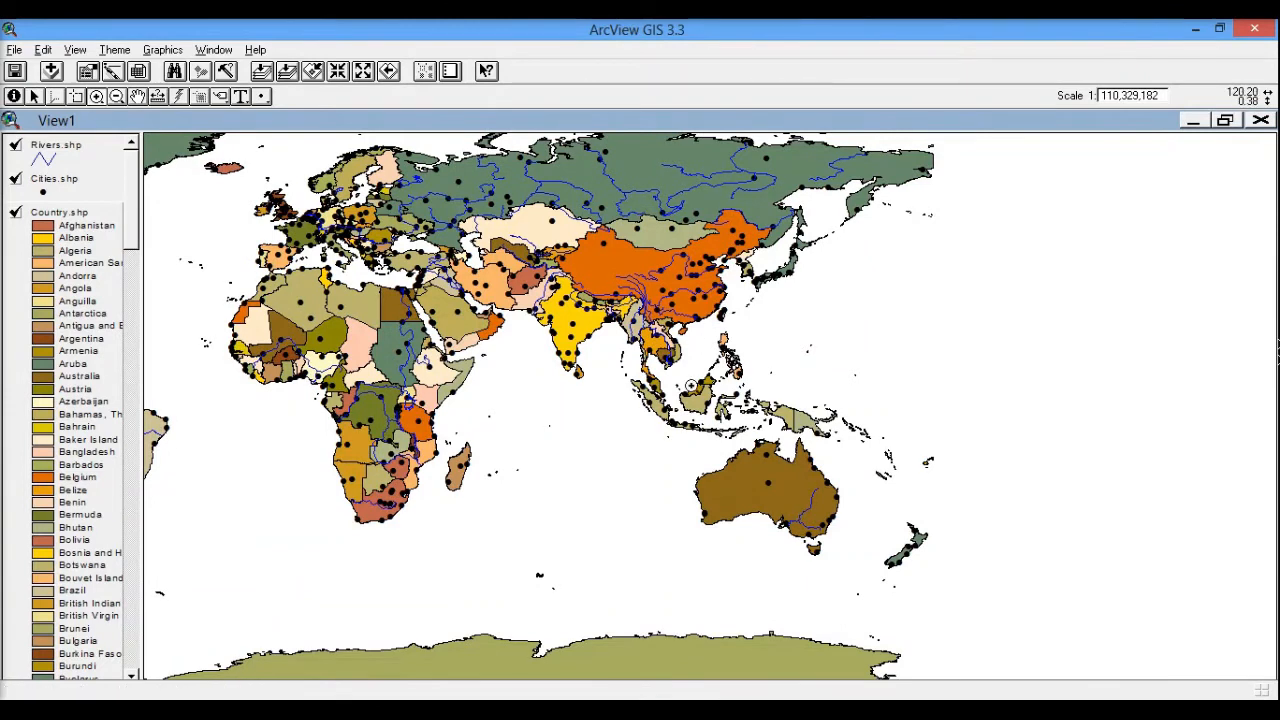
drag(611, 353, 792, 451)
drag(310, 235, 1186, 654)
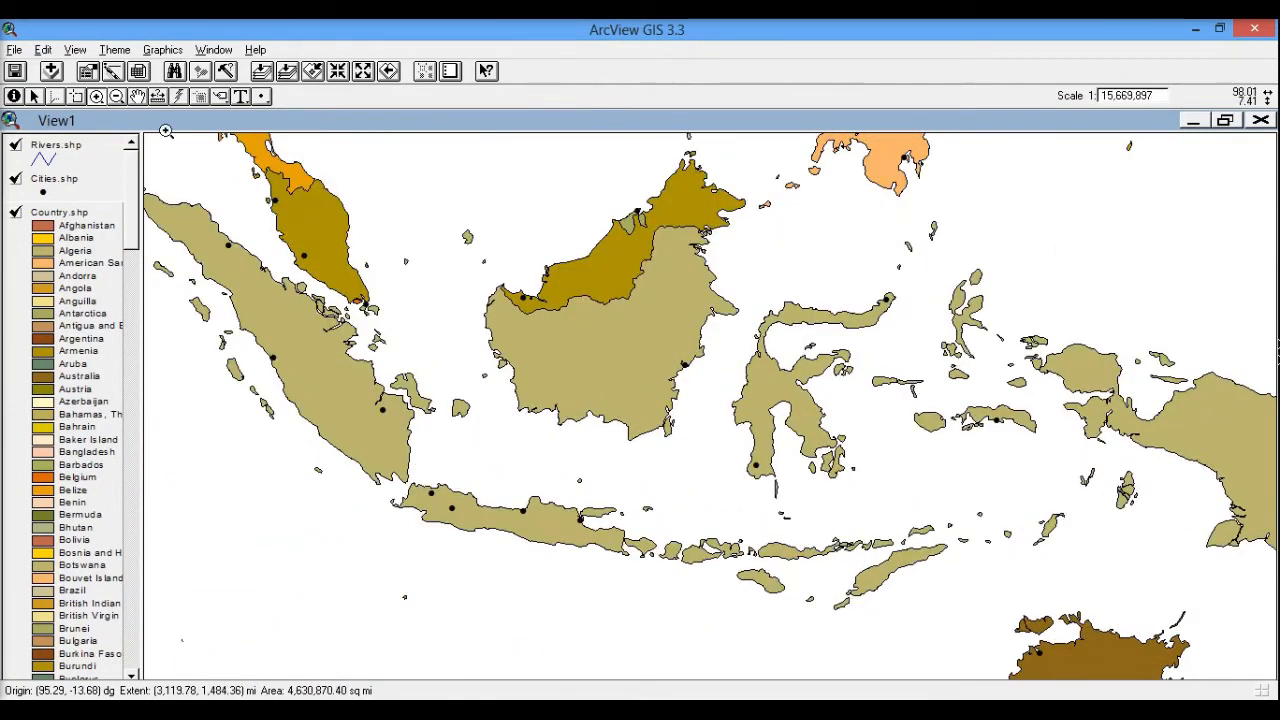
drag(214, 163, 1205, 671)
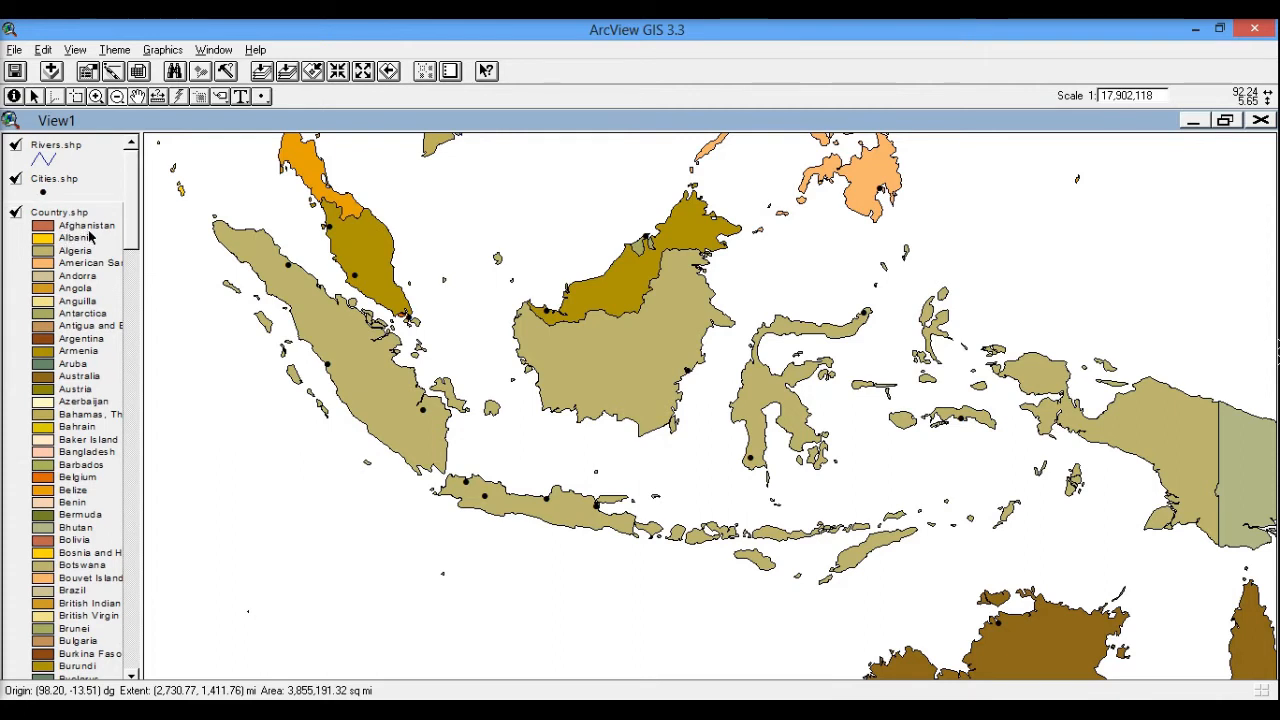
- Identify the Indonesia polygon on Sumatra in the Country.shp theme, view its attributes and close the results
click(14, 97)
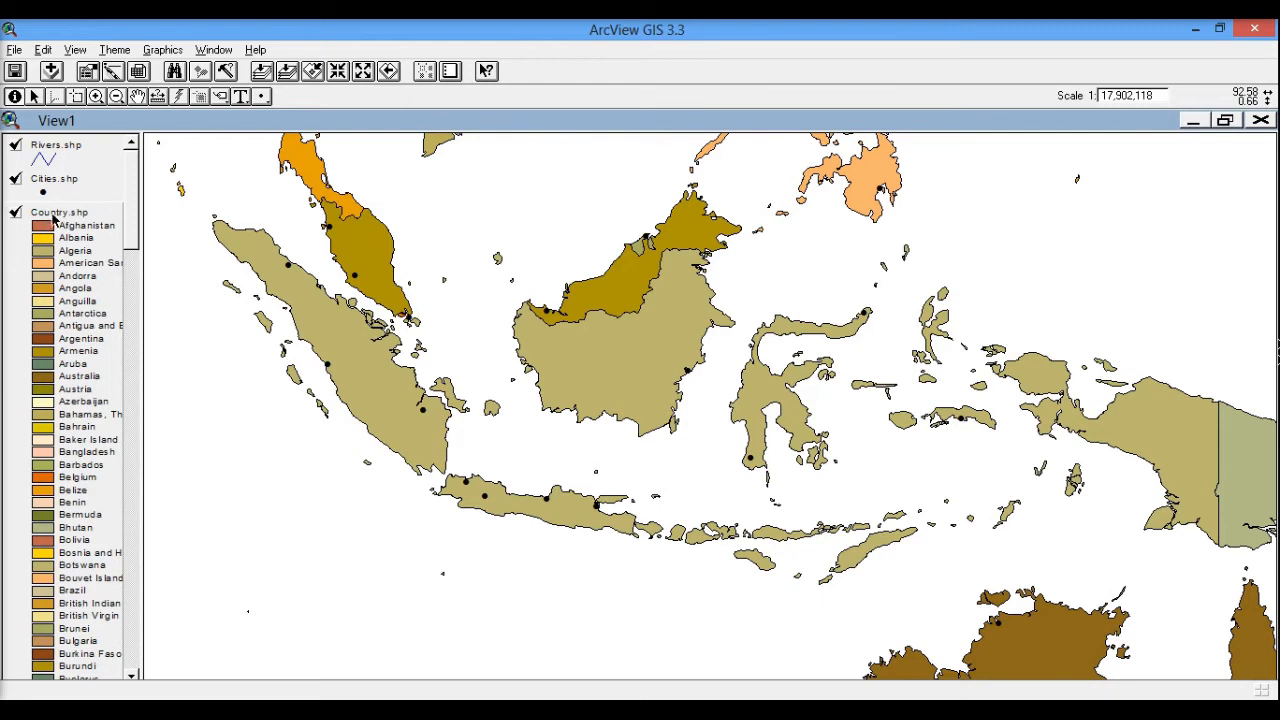
click(15, 96)
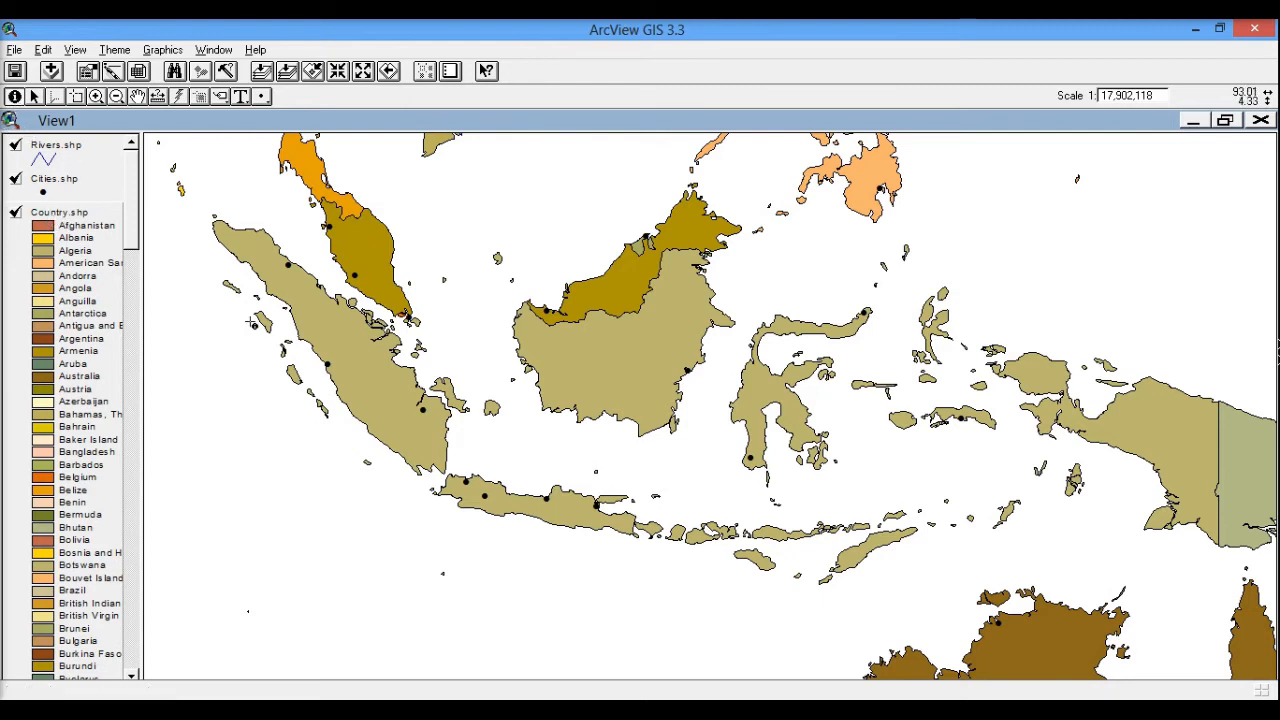
click(386, 392)
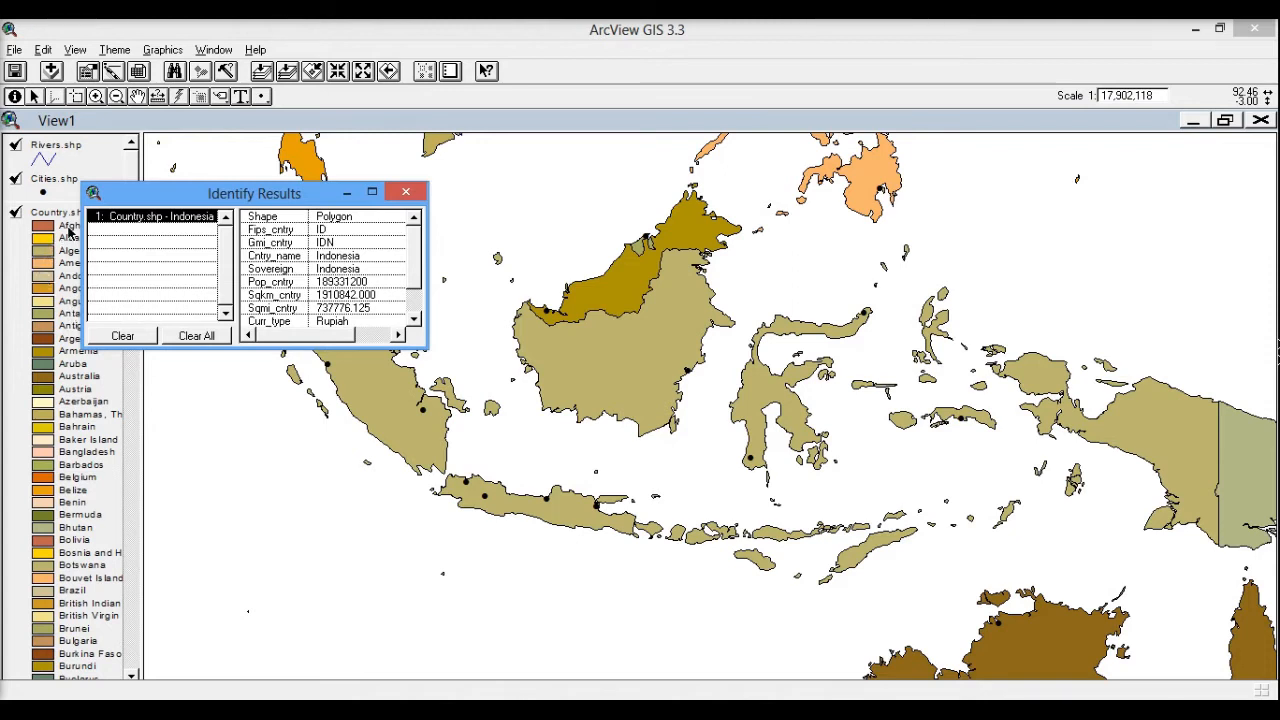
click(405, 191)
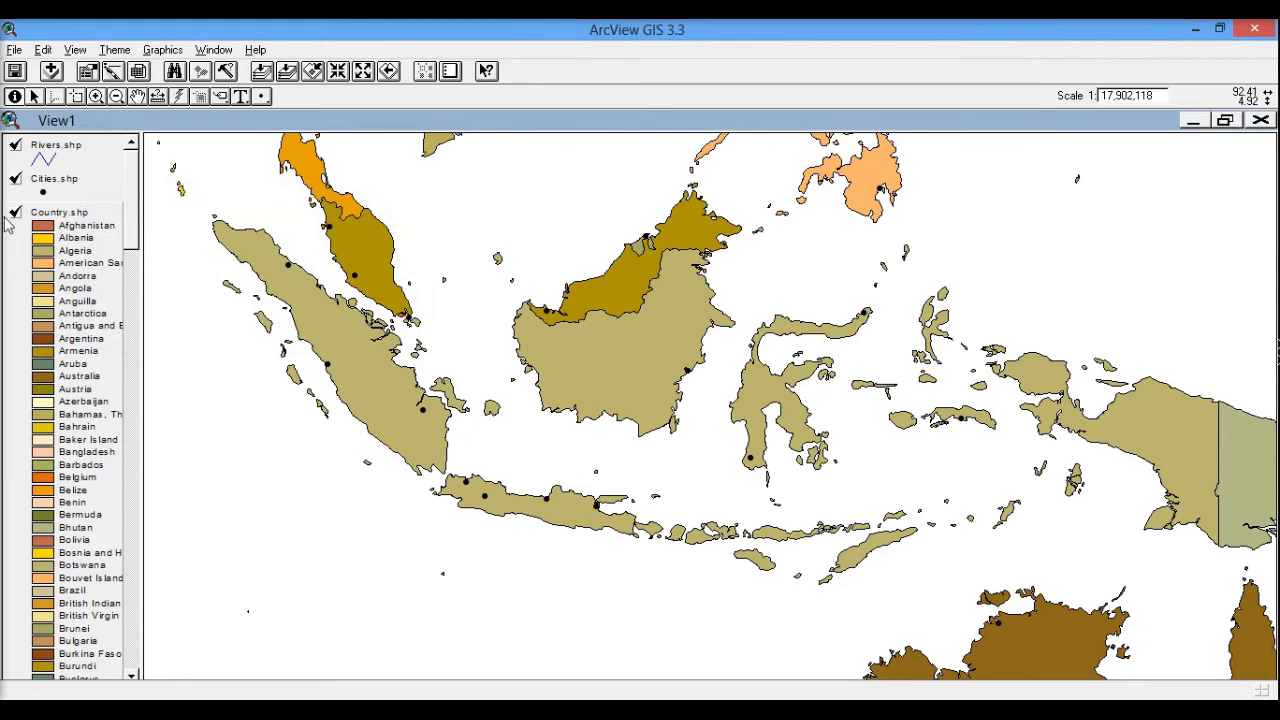
- Make Cities.shp the active theme, identify the Kuala Lumpur point in Malaysia and close the results
click(44, 196)
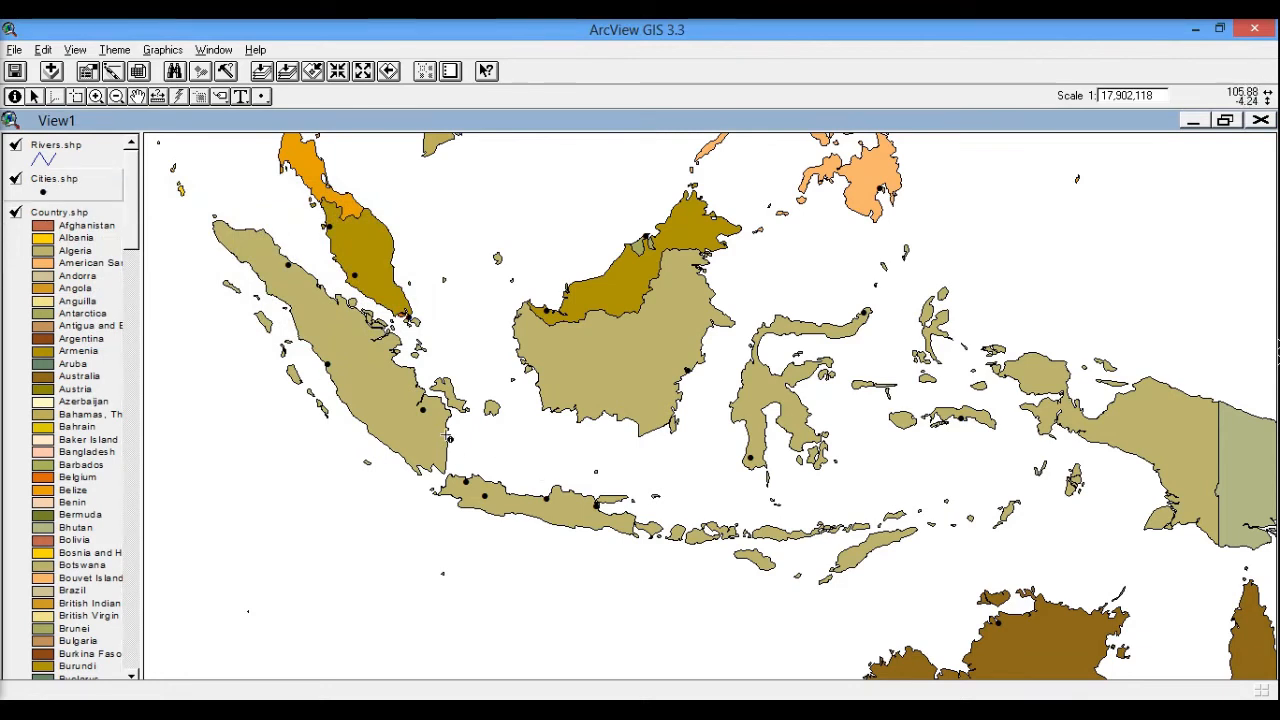
click(357, 278)
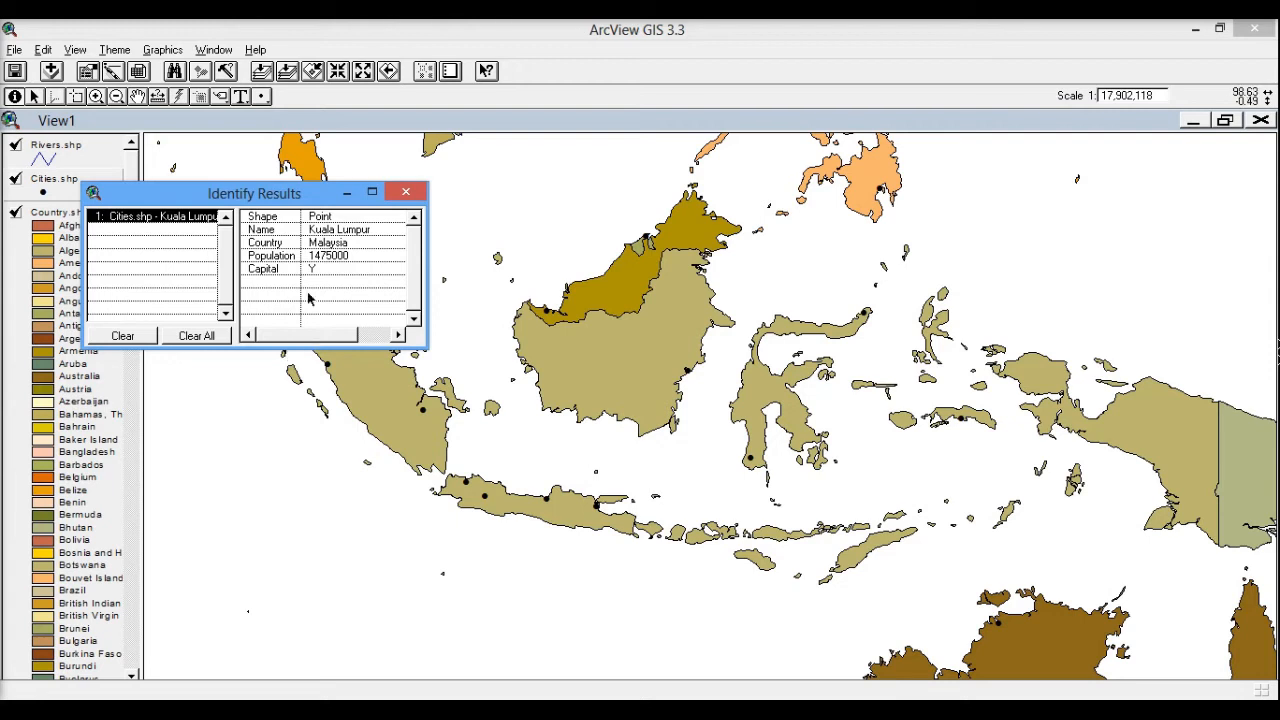
click(406, 192)
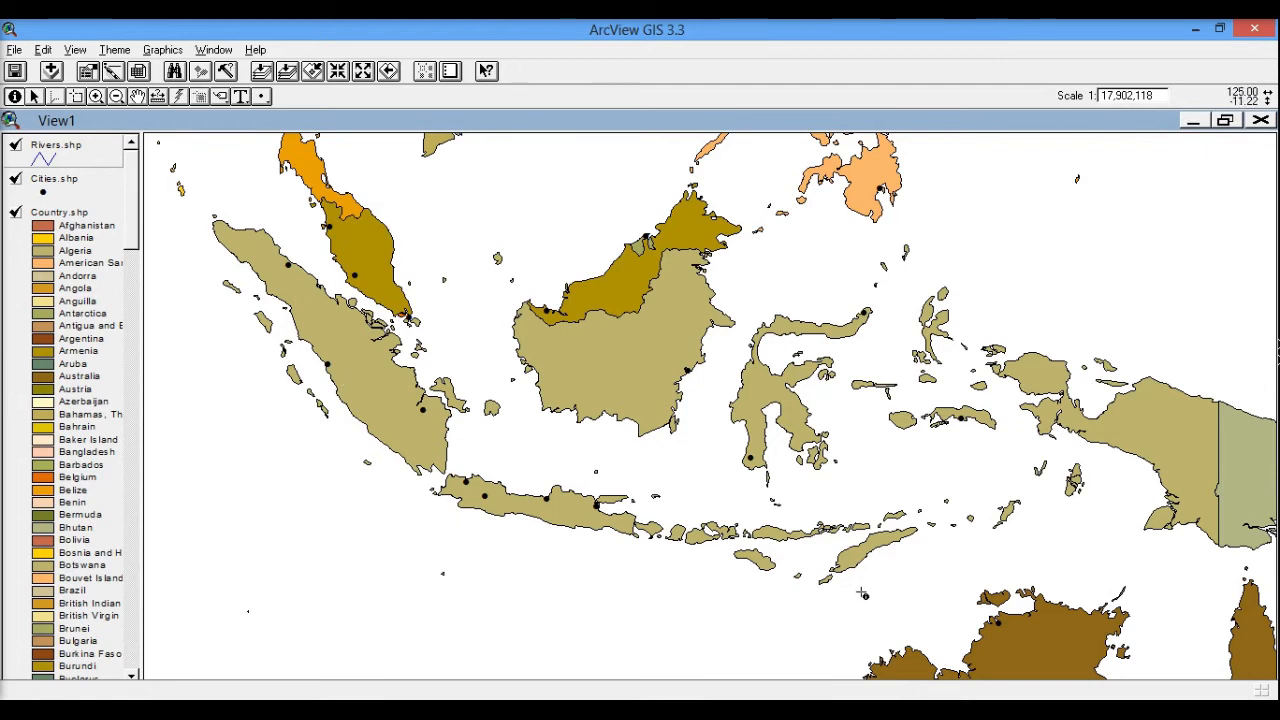
- Identify the Rivers.shp lines of the Mekong in Cambodia, the Irrawaddy in Myanmar and the Xi Jiang in southern China, and close the results
click(136, 100)
drag(678, 226, 720, 600)
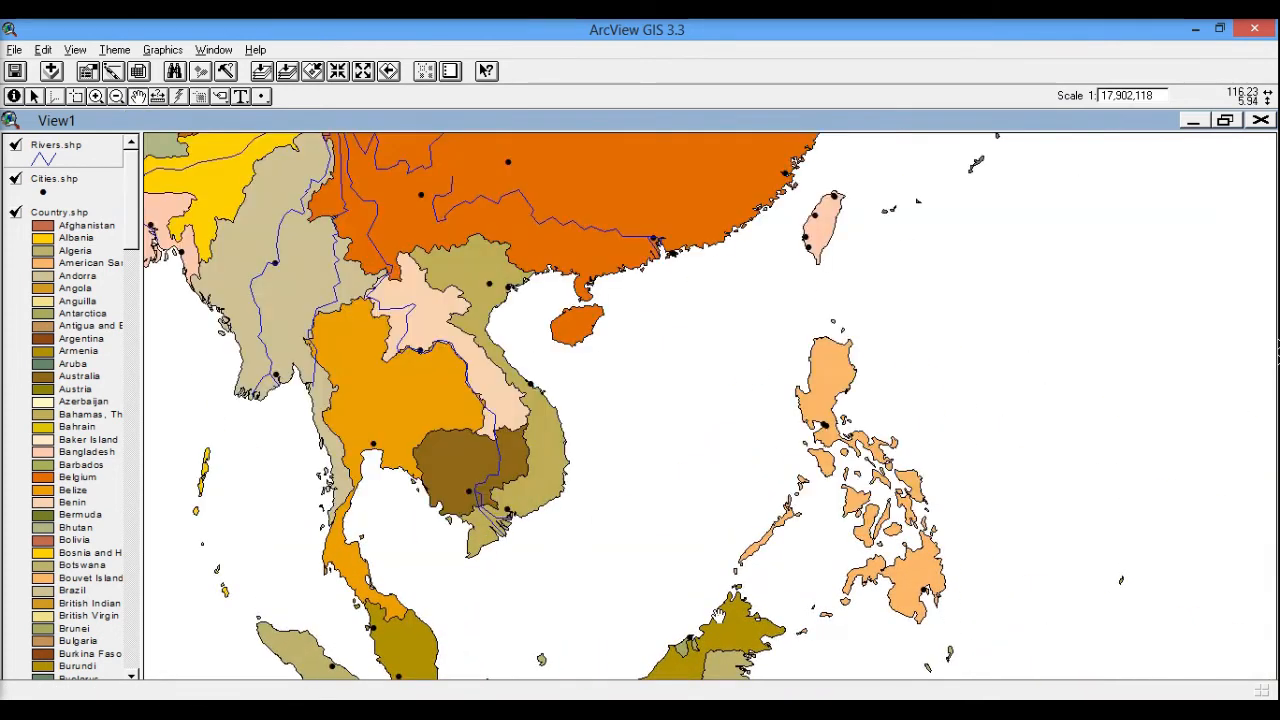
drag(506, 358, 763, 383)
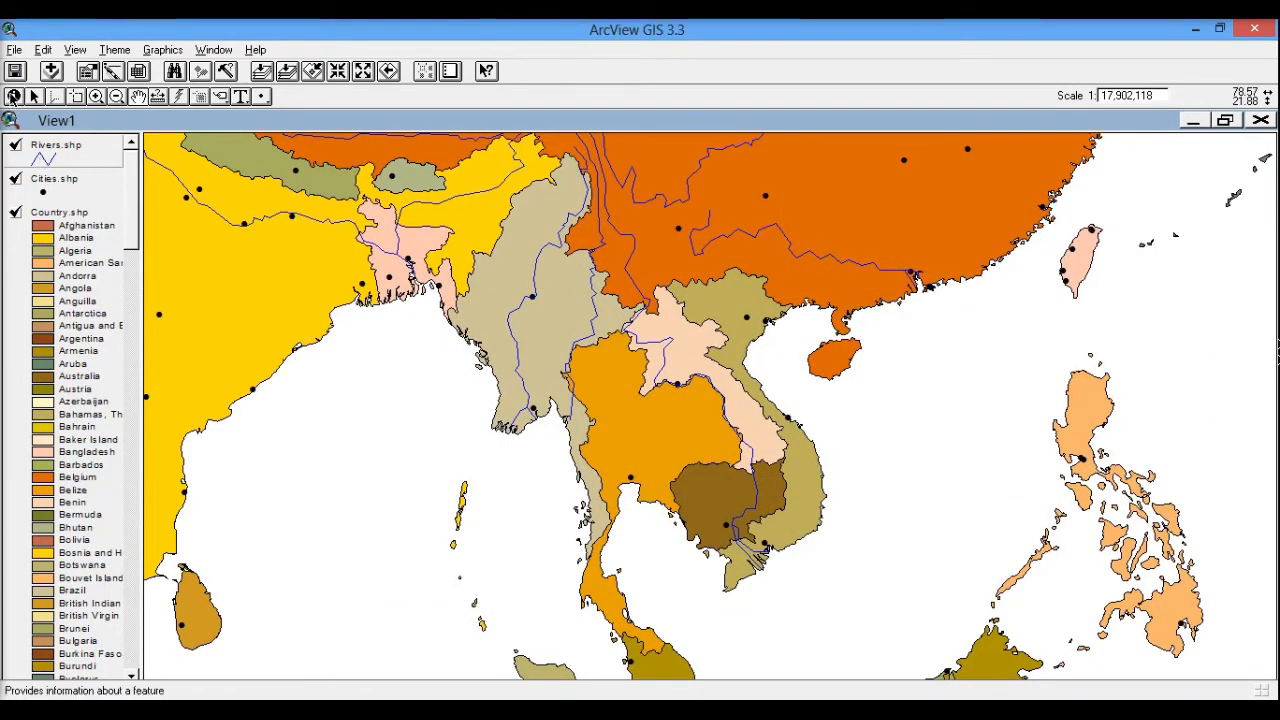
click(760, 495)
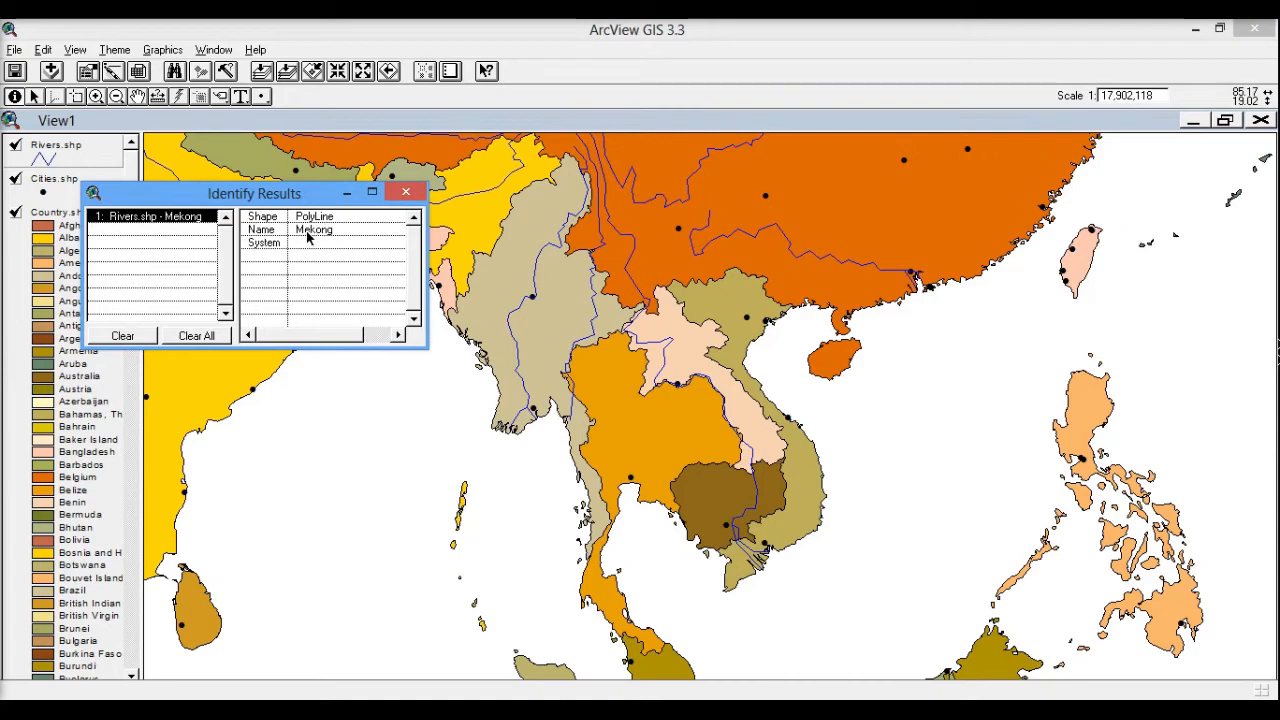
click(537, 267)
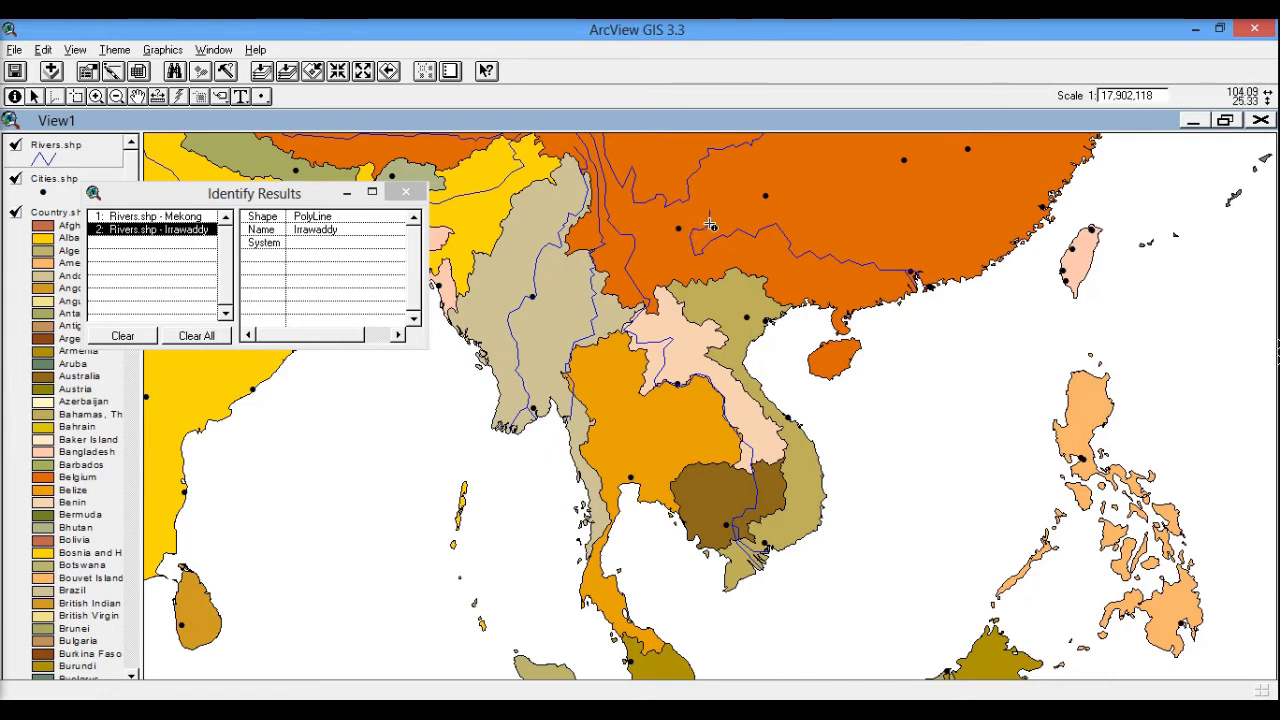
click(709, 225)
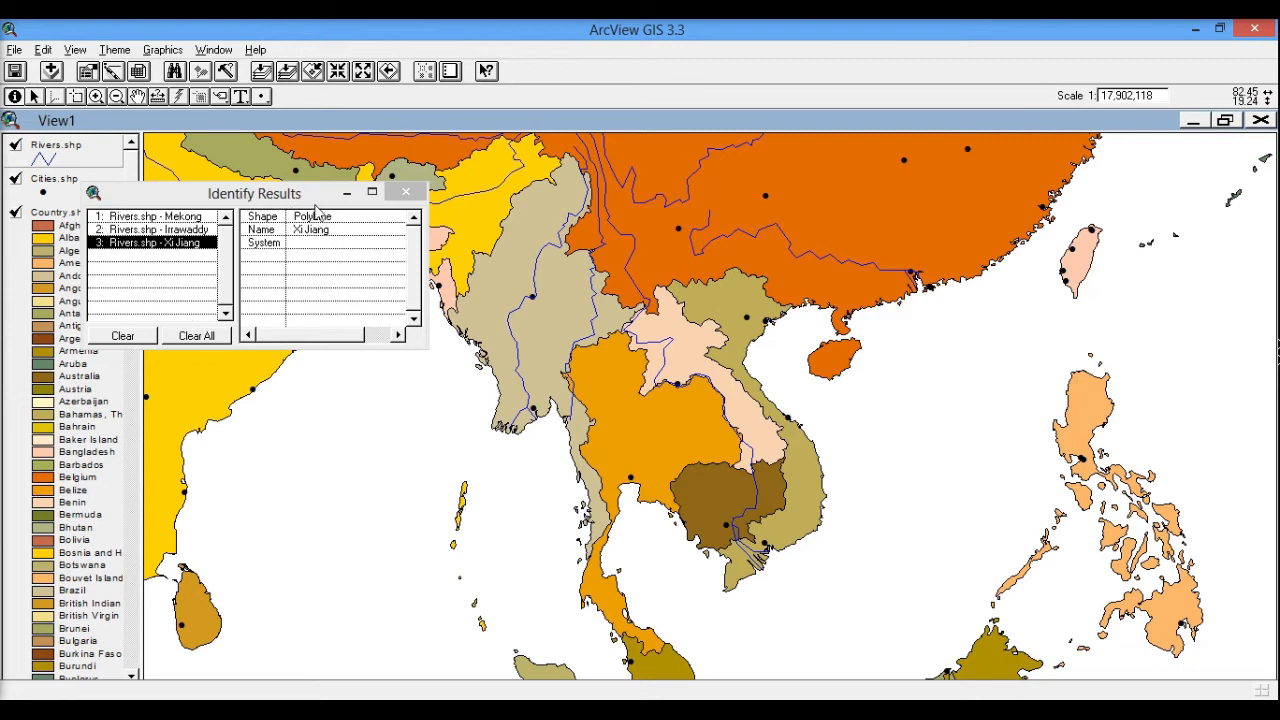
click(398, 193)
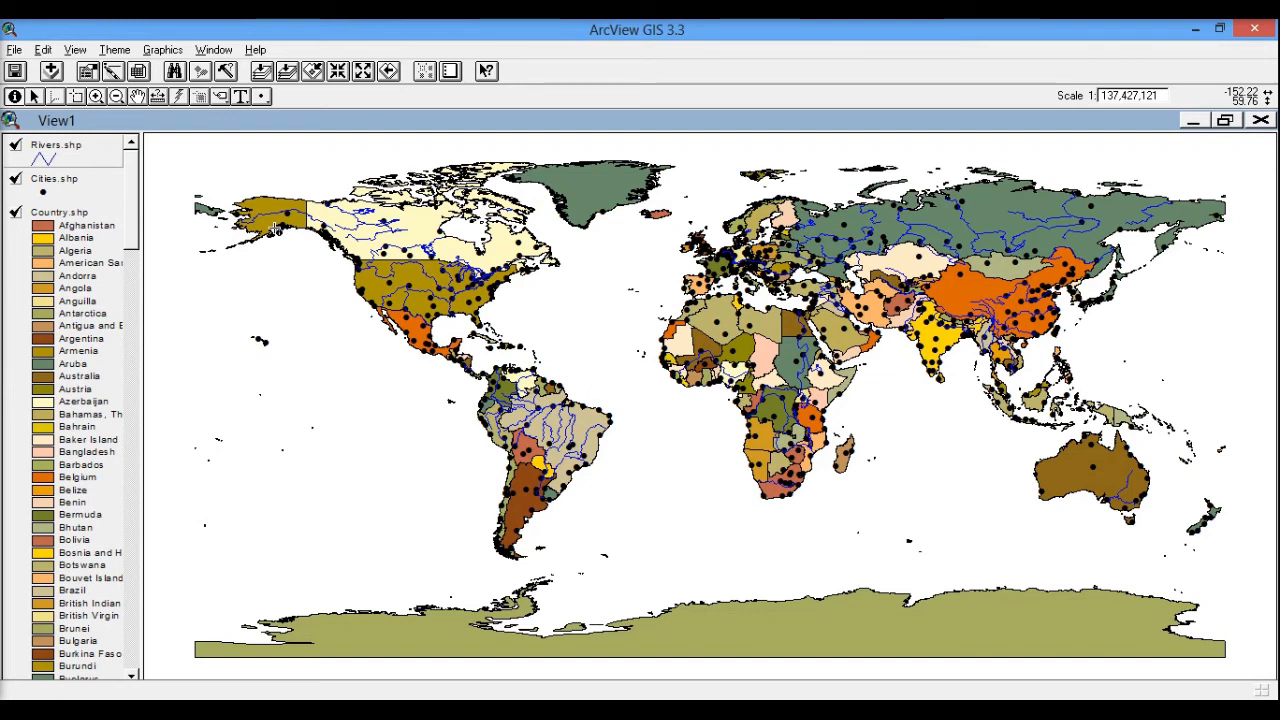
- View and close the attribute table of Rivers.shp, and open the attribute table of the Country.shp theme
click(140, 73)
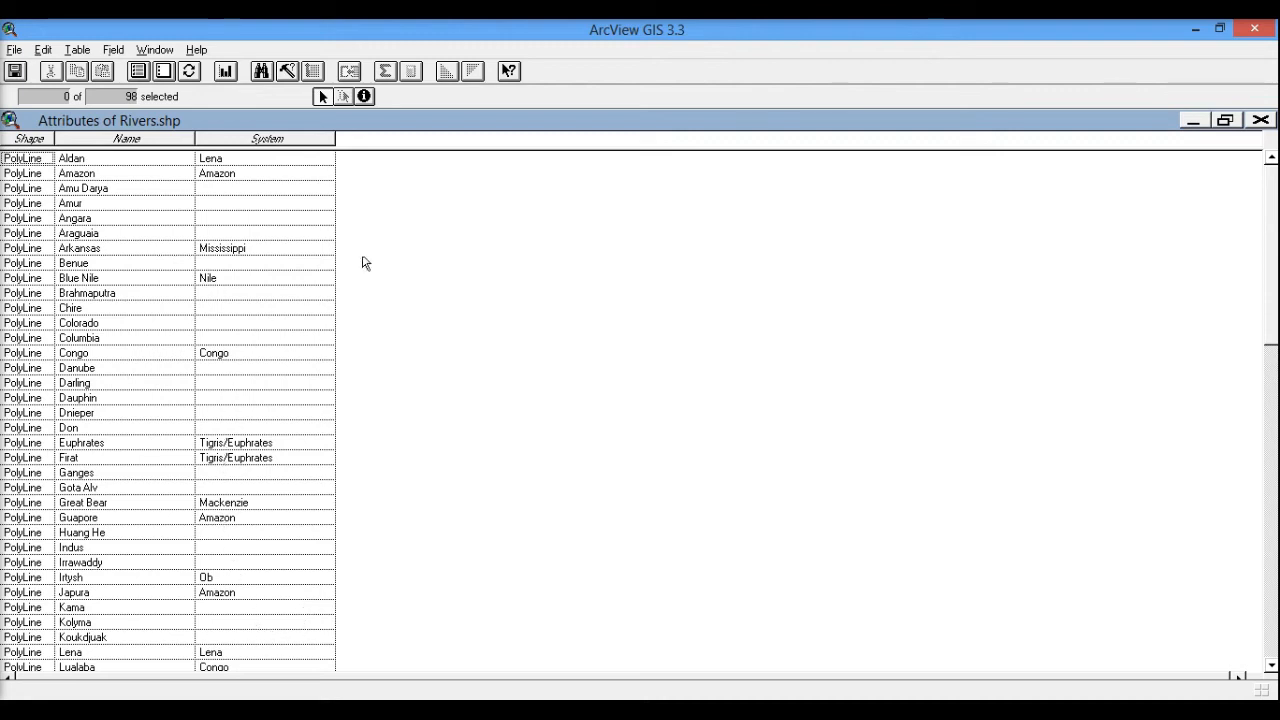
click(1260, 120)
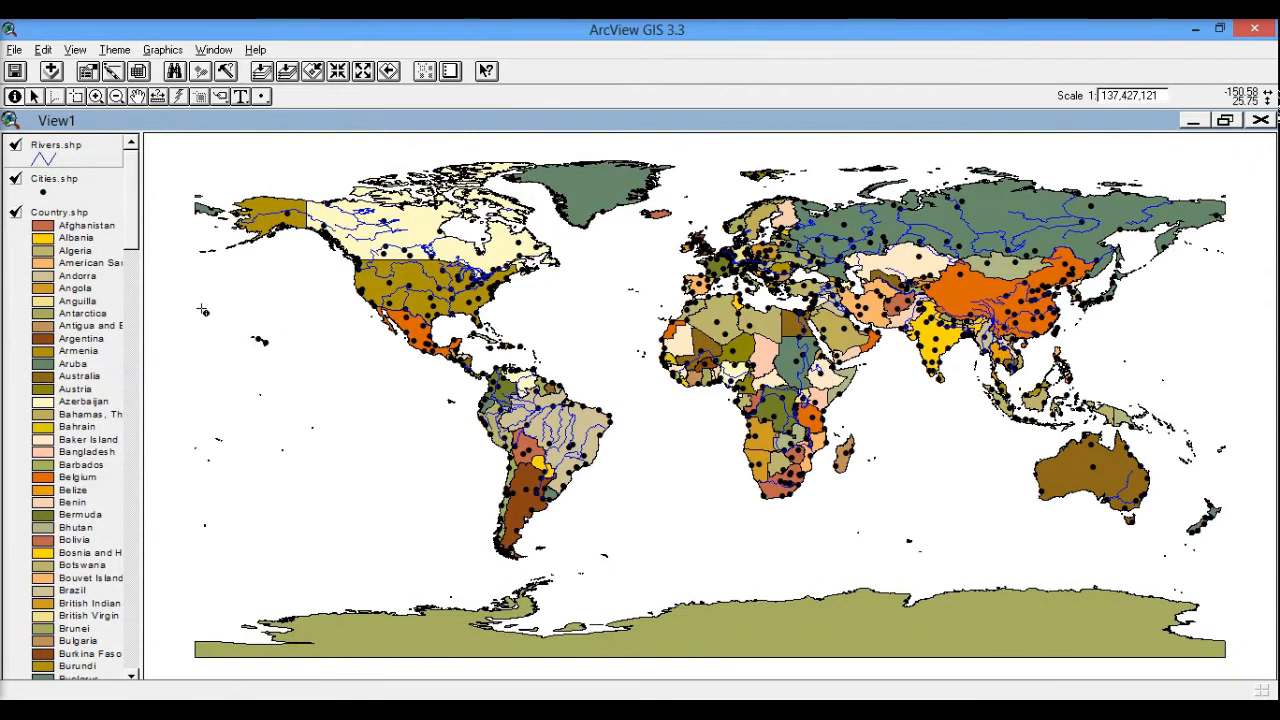
click(62, 214)
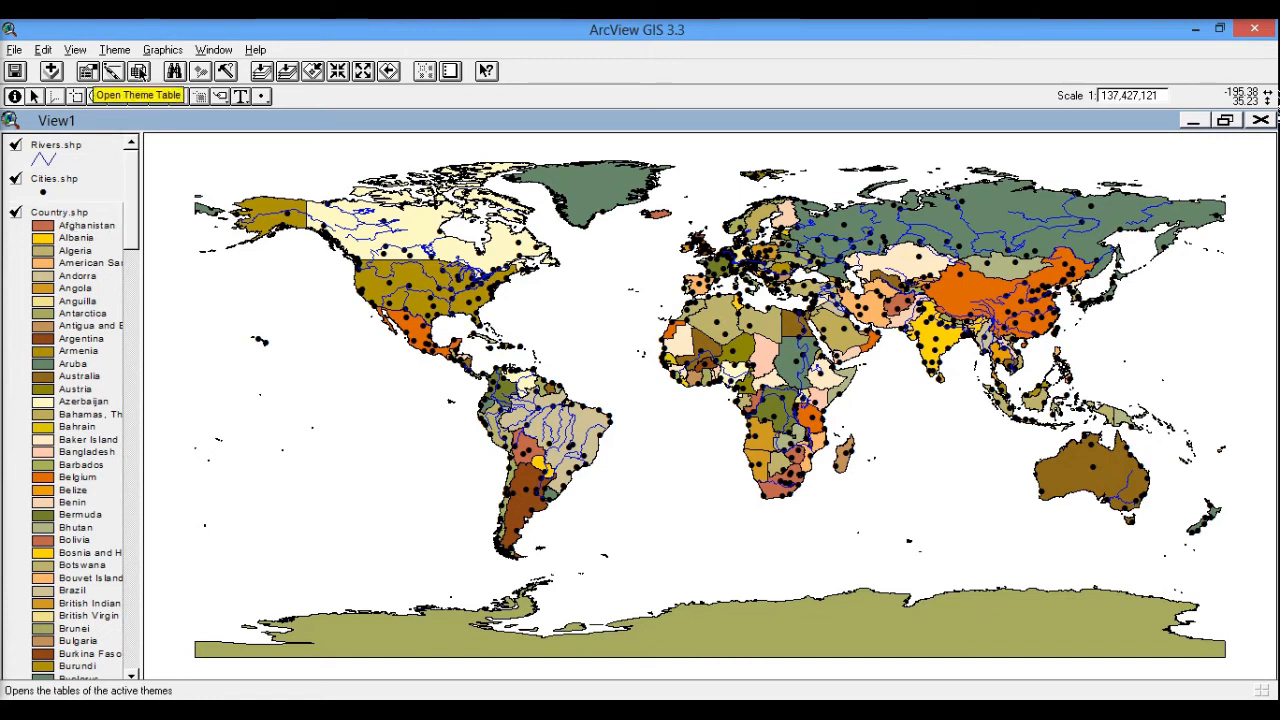
click(140, 73)
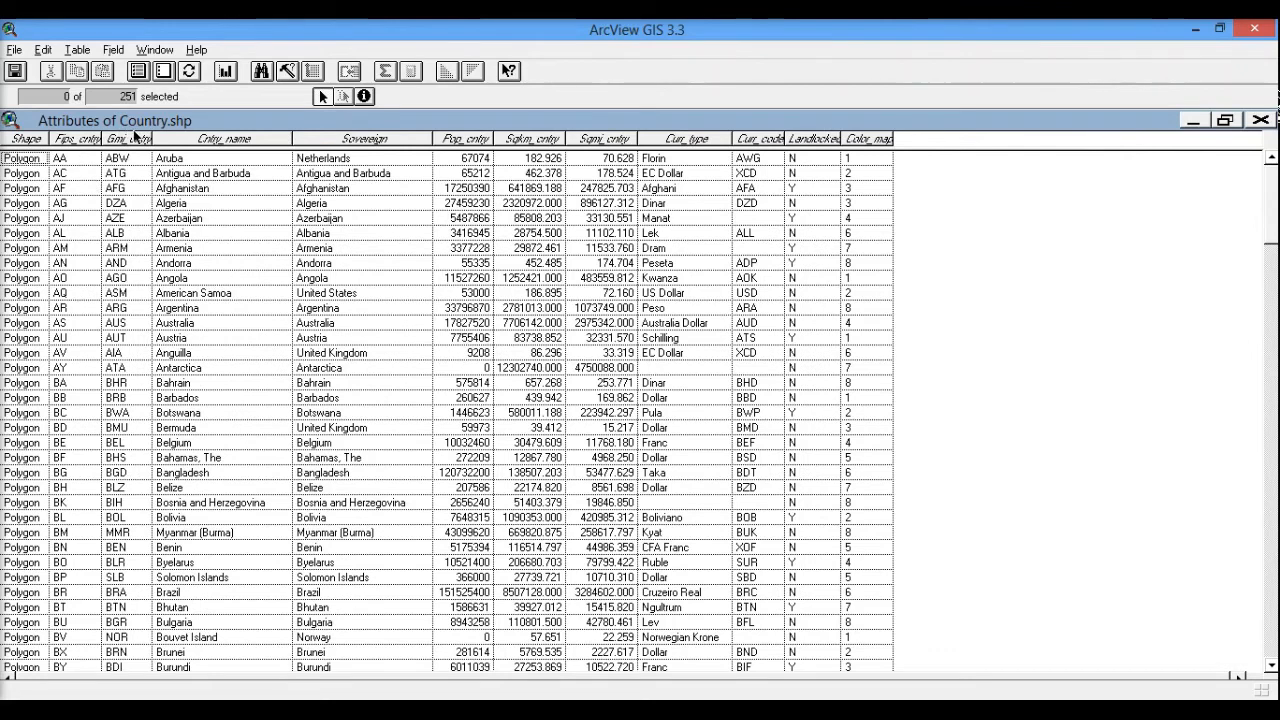
- Restore the windows to smaller size and arrange the project window, View1 and the Country.shp attribute table side by side
click(1225, 120)
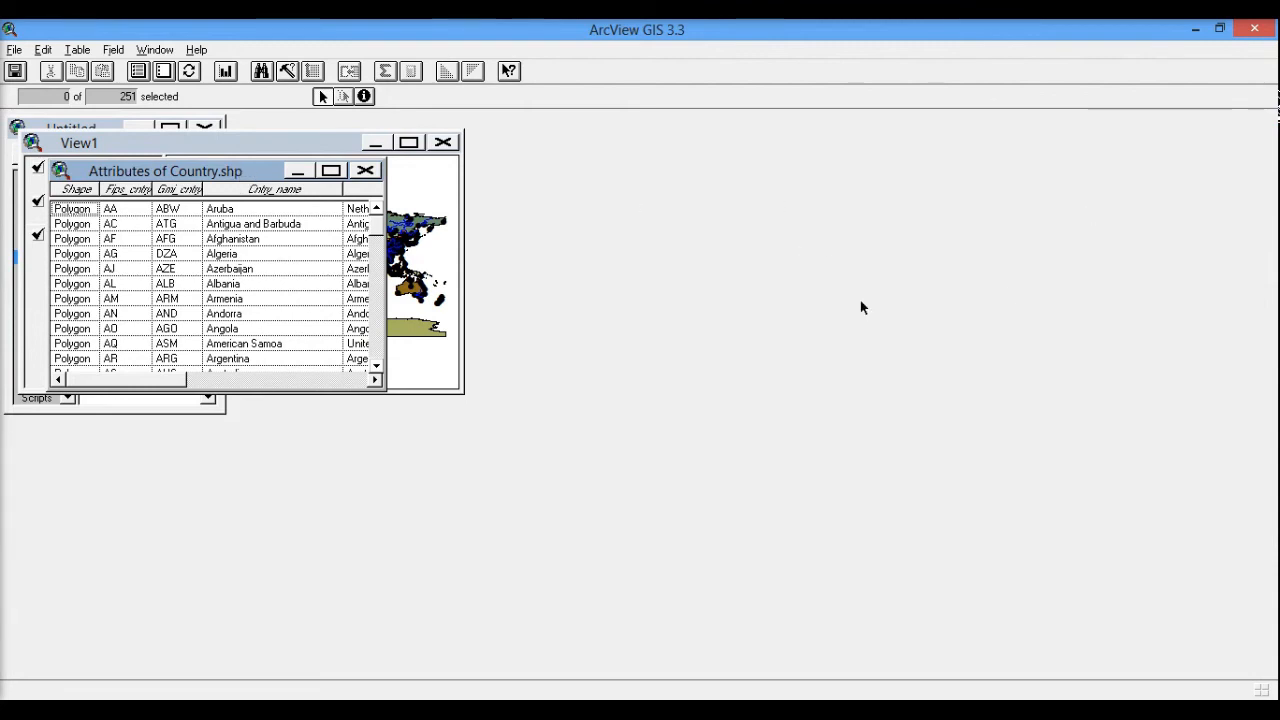
drag(216, 171, 125, 210)
click(170, 143)
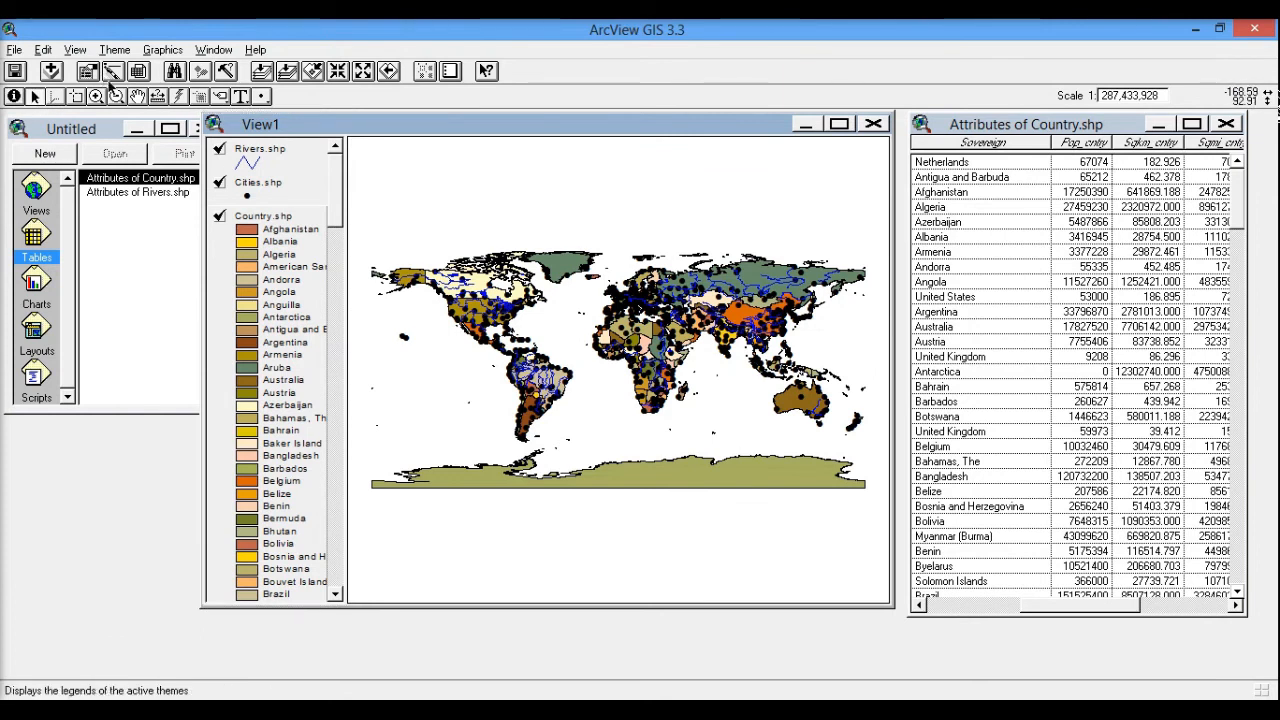
- Select the Australia, Austria and Argentina records one at a time in the Country.shp table to locate each country on the map
click(935, 251)
click(933, 330)
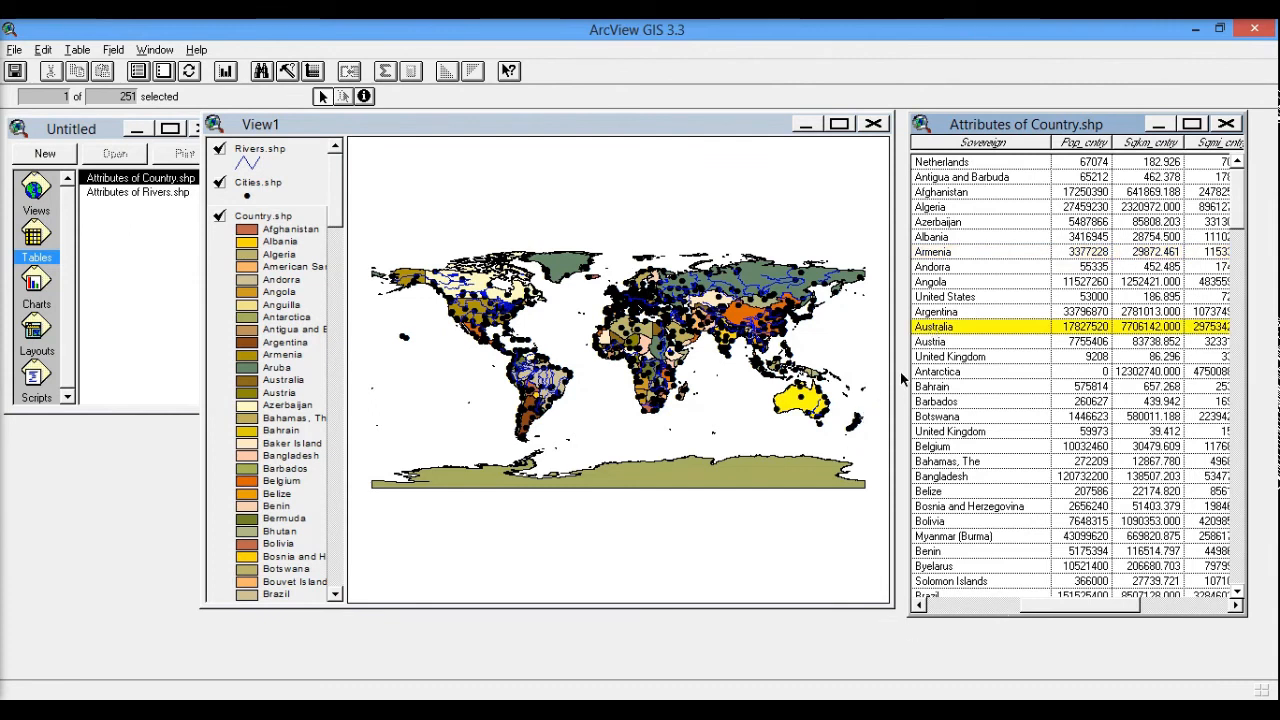
click(922, 345)
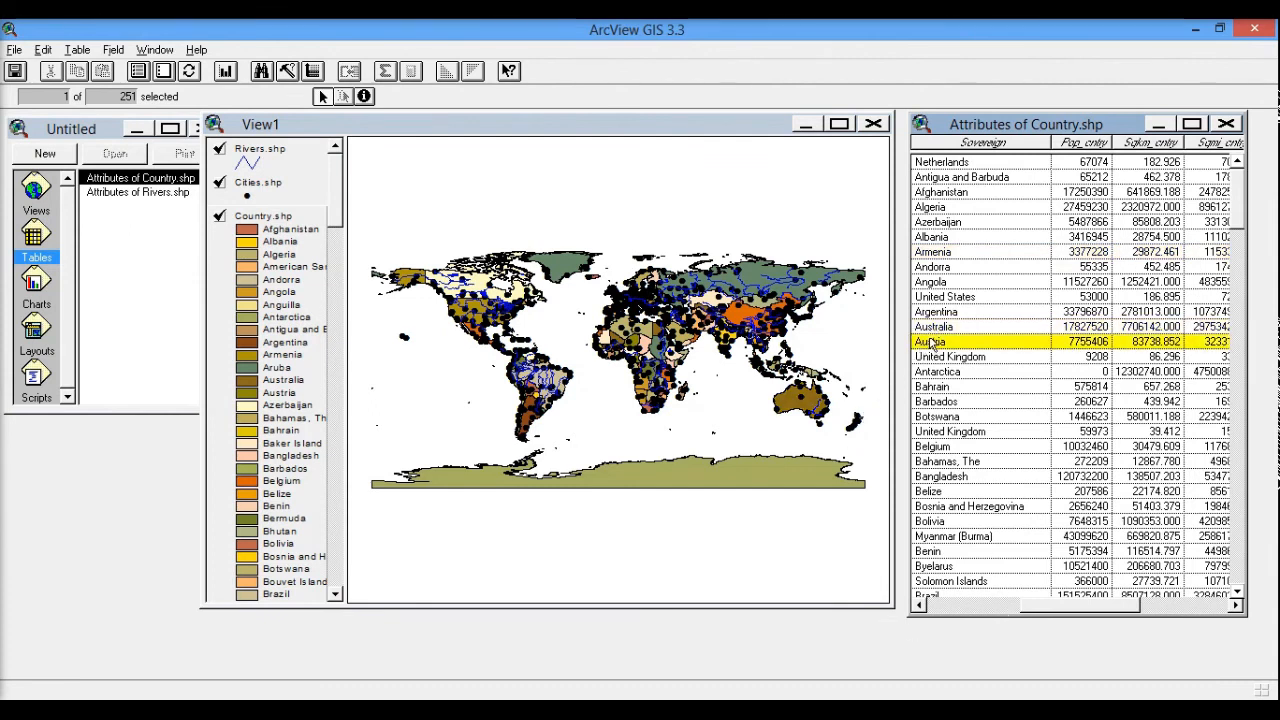
click(937, 329)
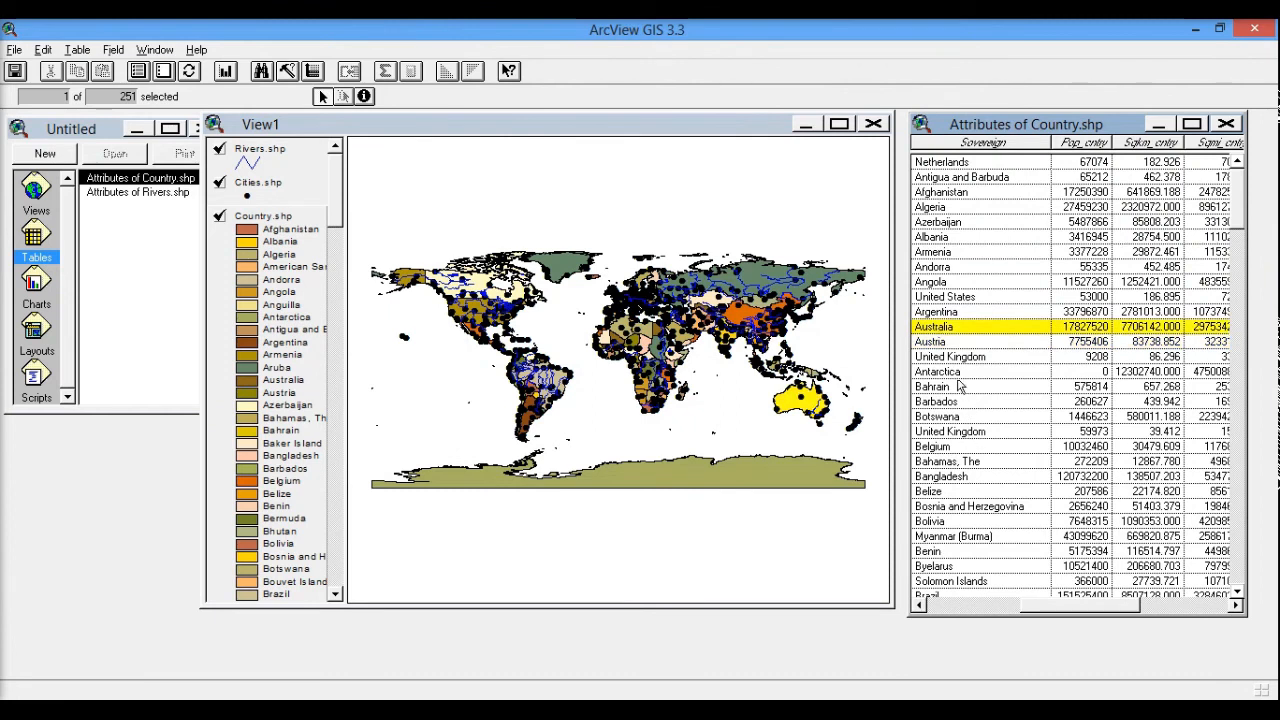
click(942, 315)
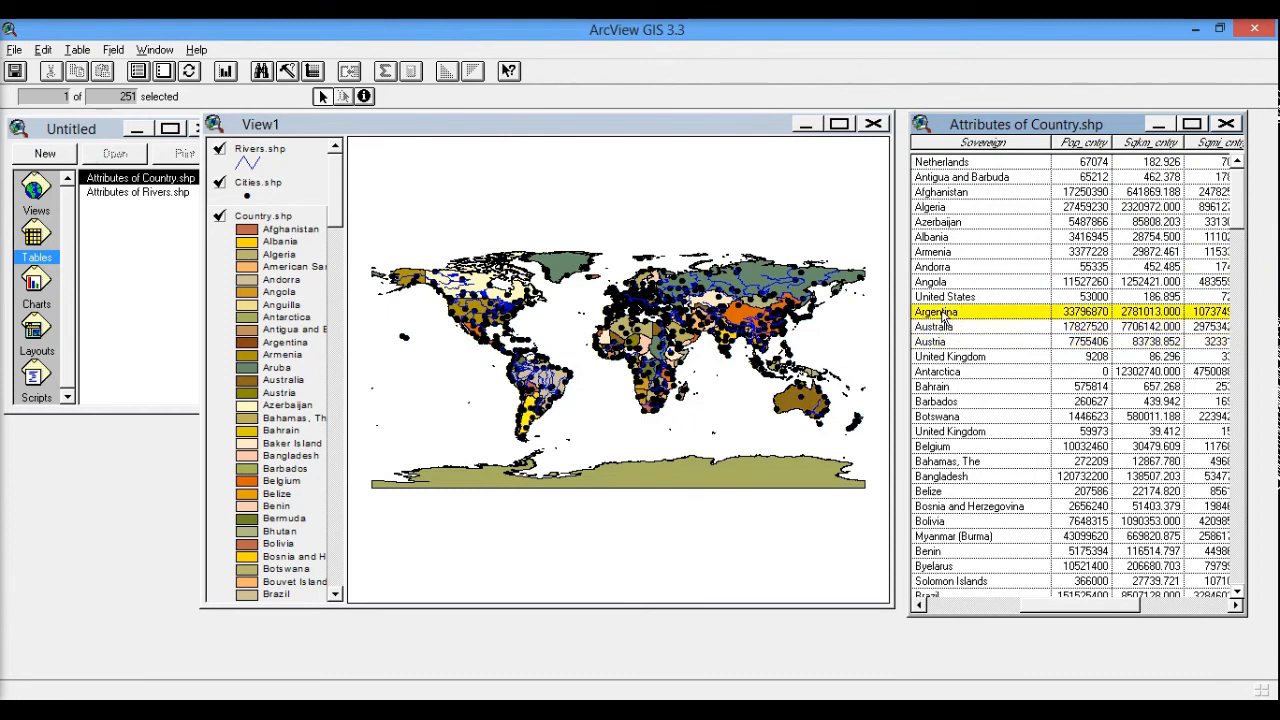
click(930, 327)
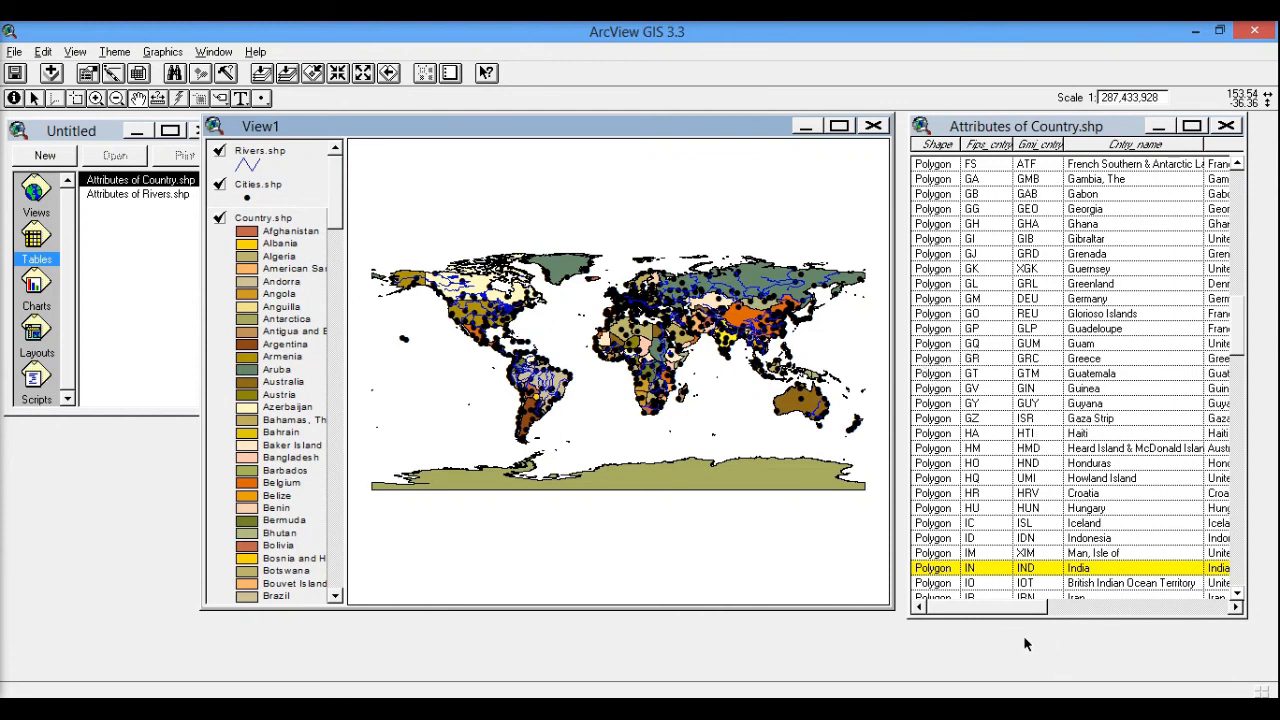
- Select the Indonesia, Iceland and finally Greenland records in the Country.shp table, and maximize View1 to inspect the highlighted country
click(938, 540)
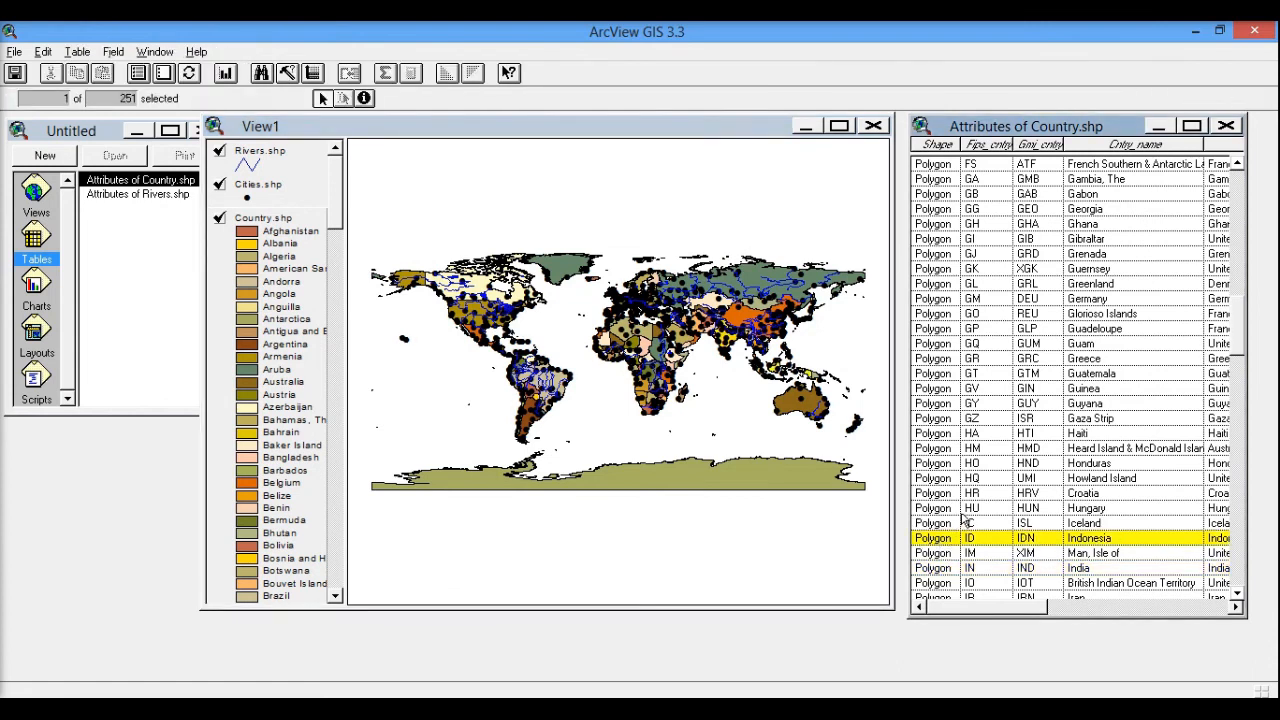
click(933, 524)
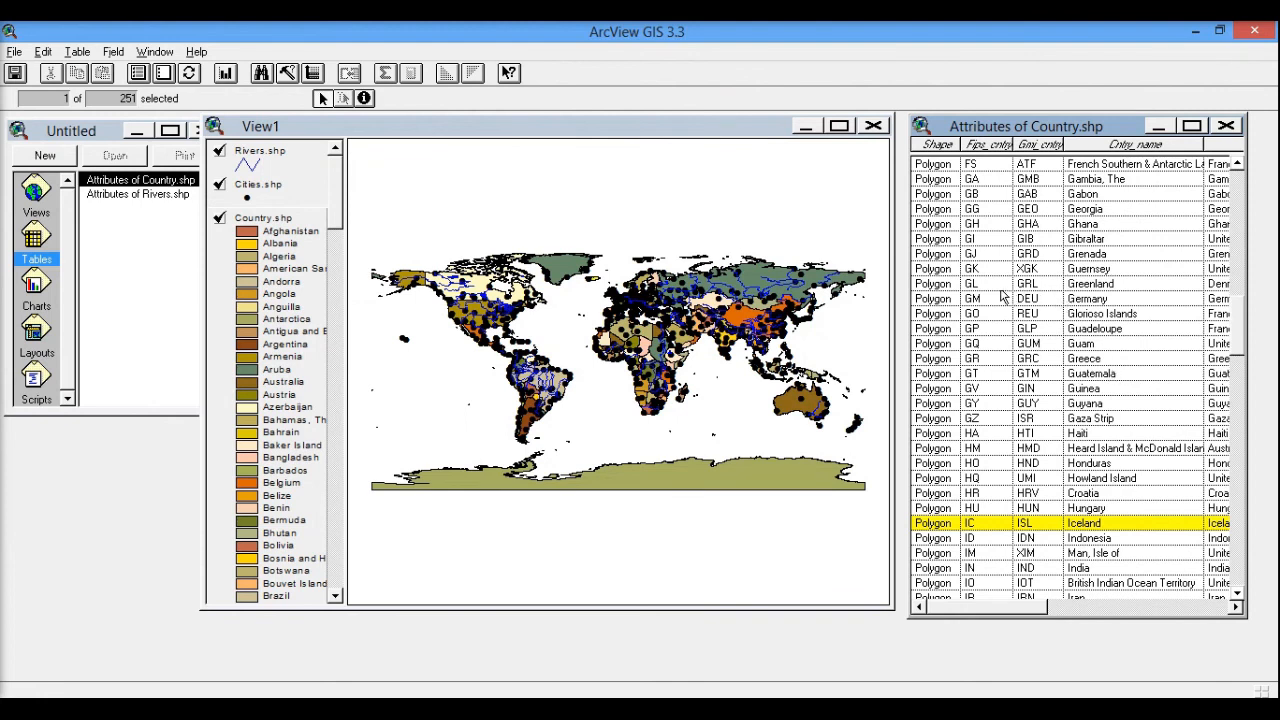
click(938, 288)
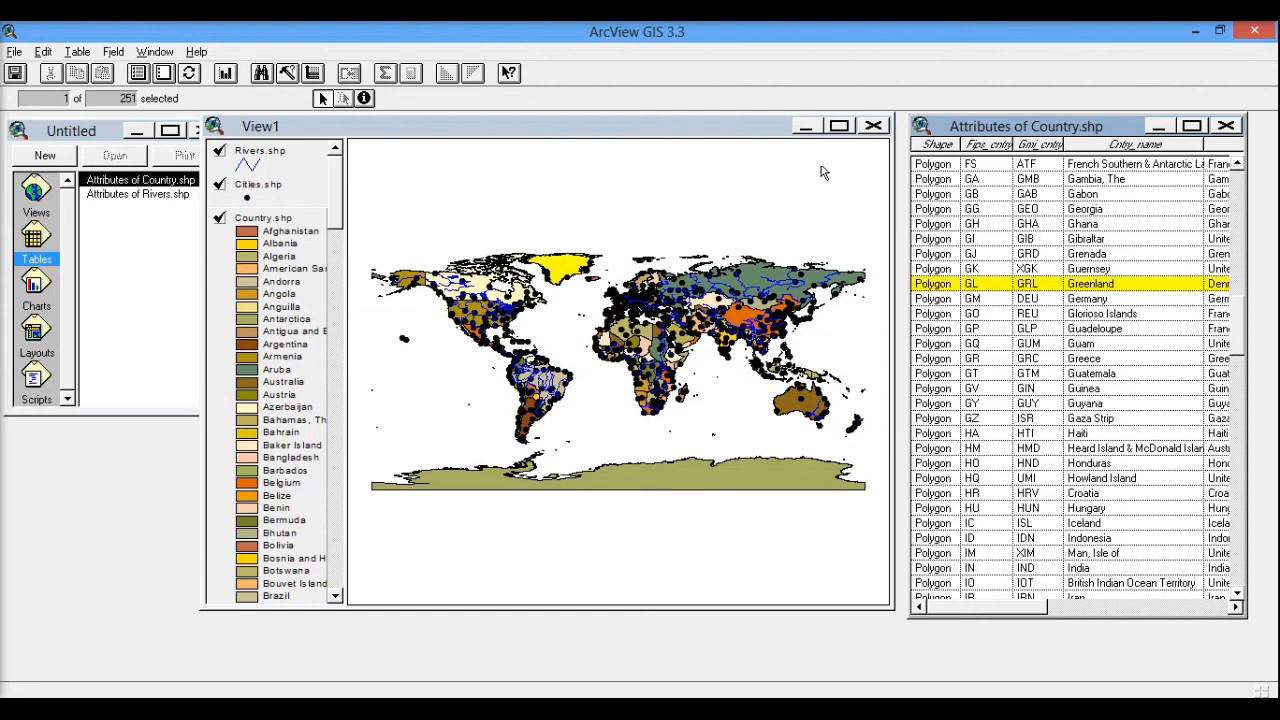
click(840, 127)
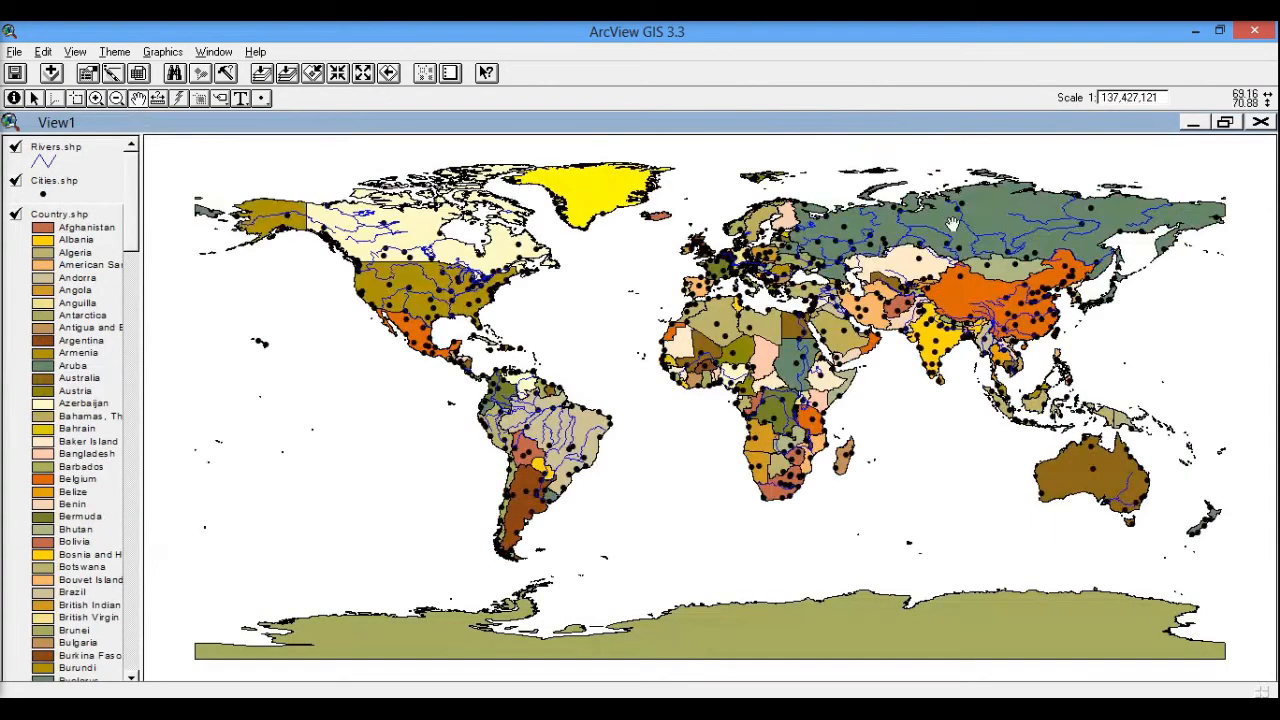